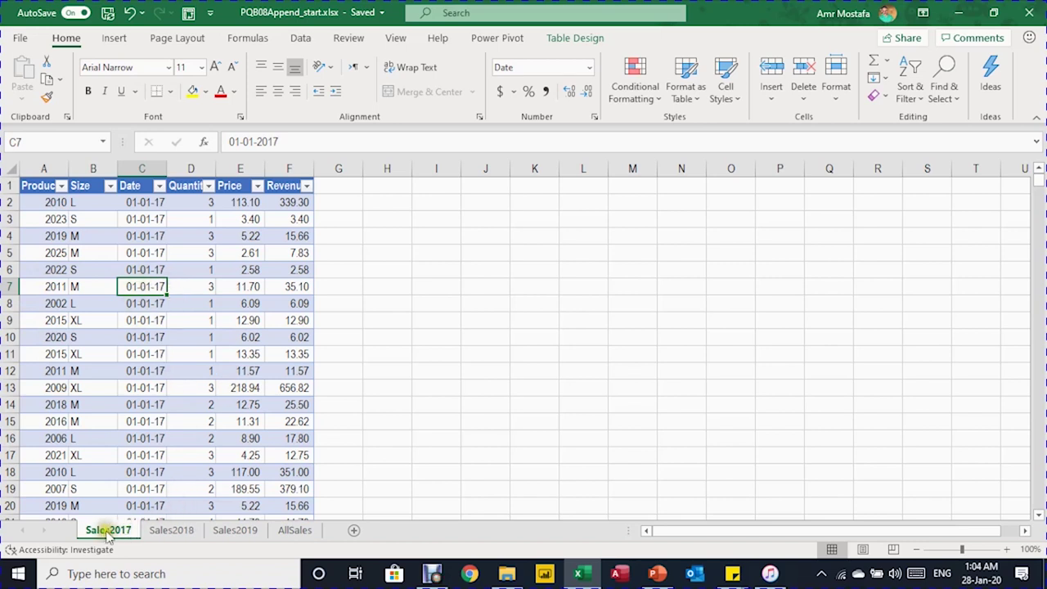
Review the Sales2018, Sales2019 and AllSales worksheets to compare their columns
left_click(172, 531)
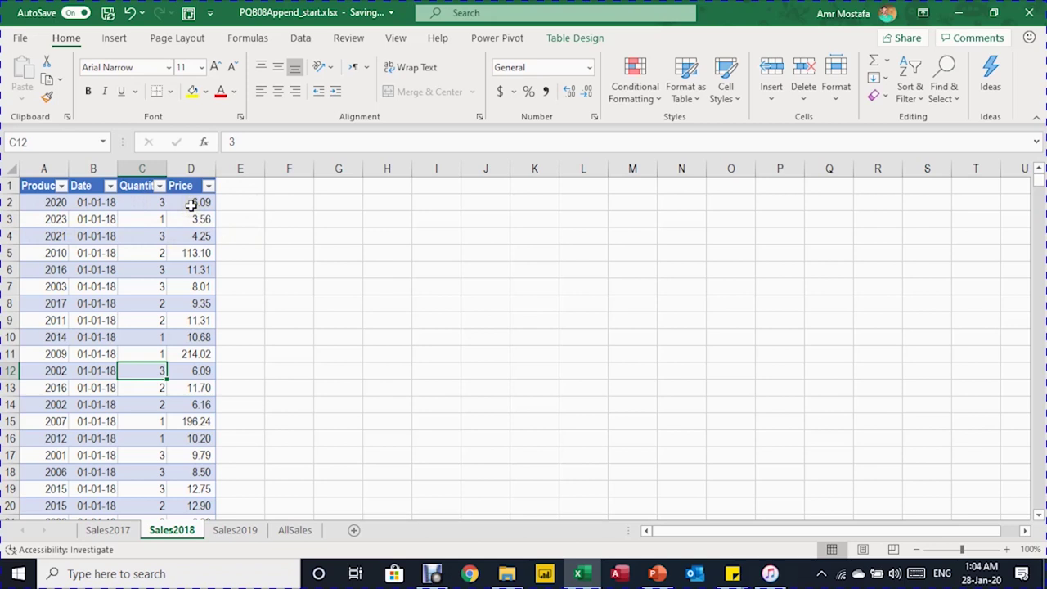
left_click(235, 530)
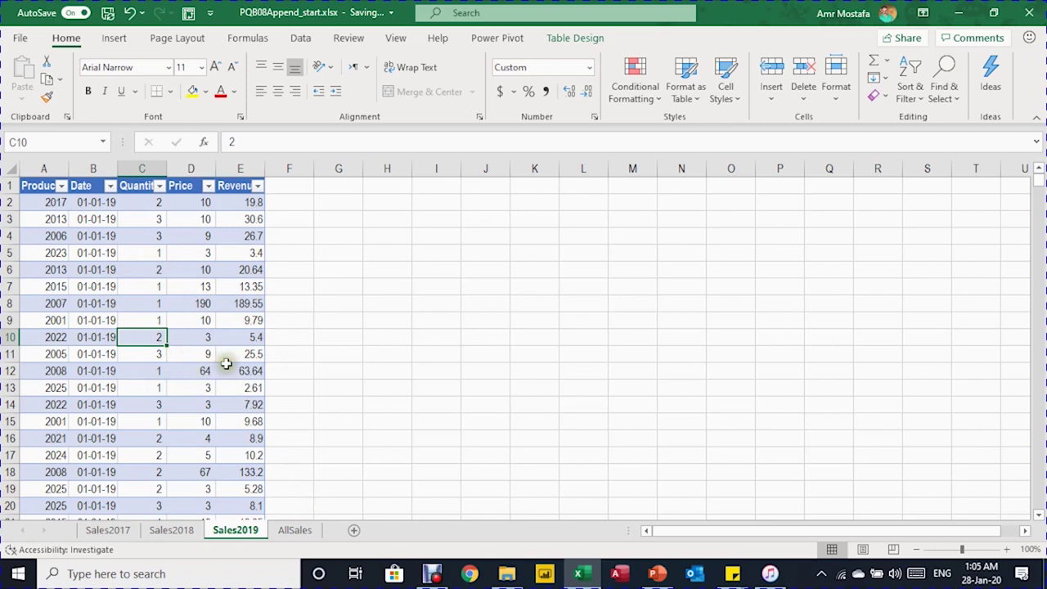
left_click(295, 531)
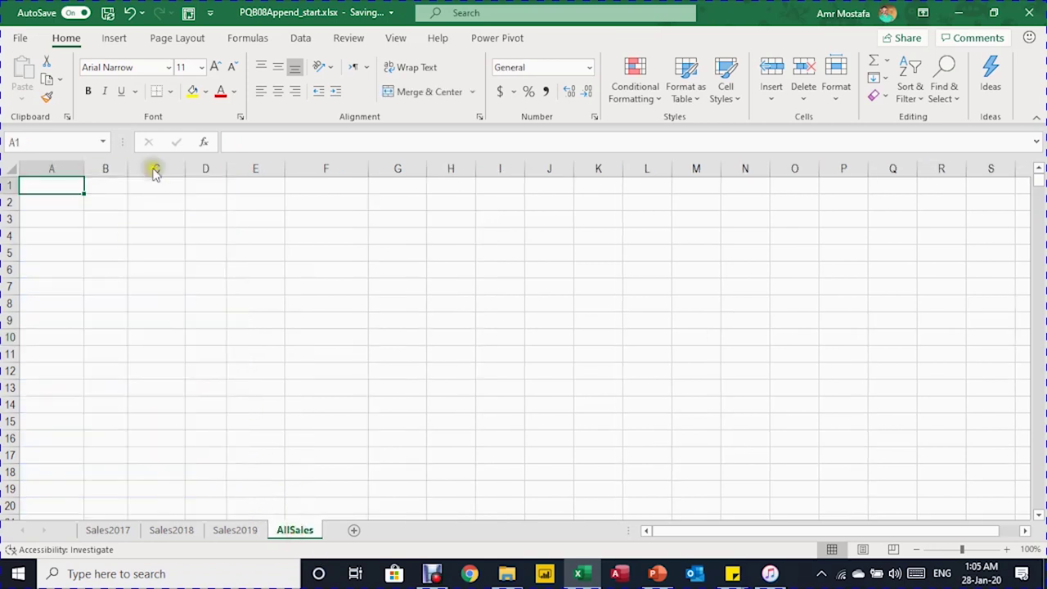
Check the table name on the Sales2017 sheet and bring that table into Power Query Editor as a query
left_click(121, 530)
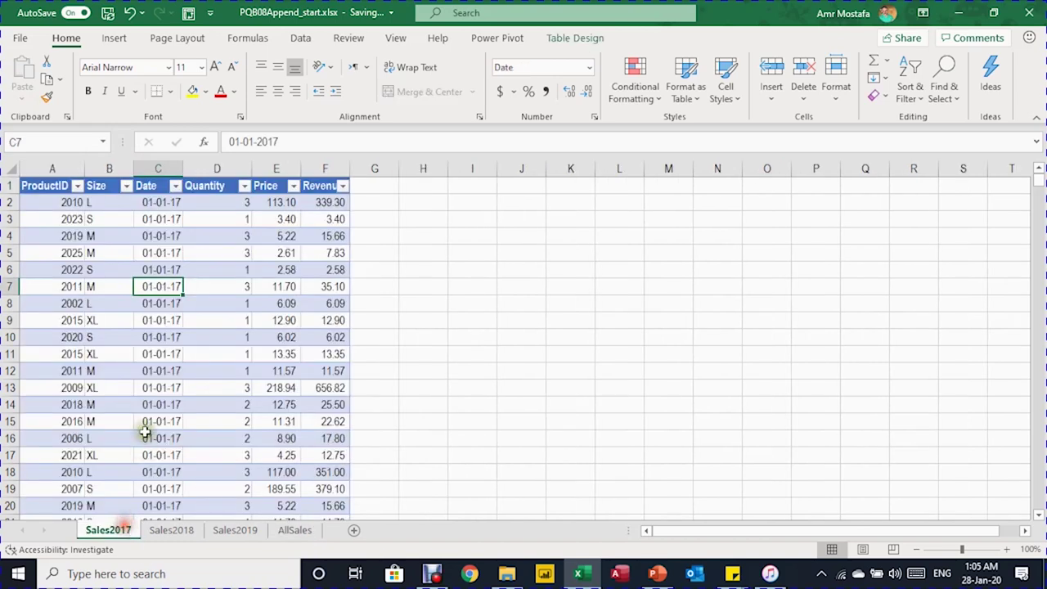
left_click(128, 246)
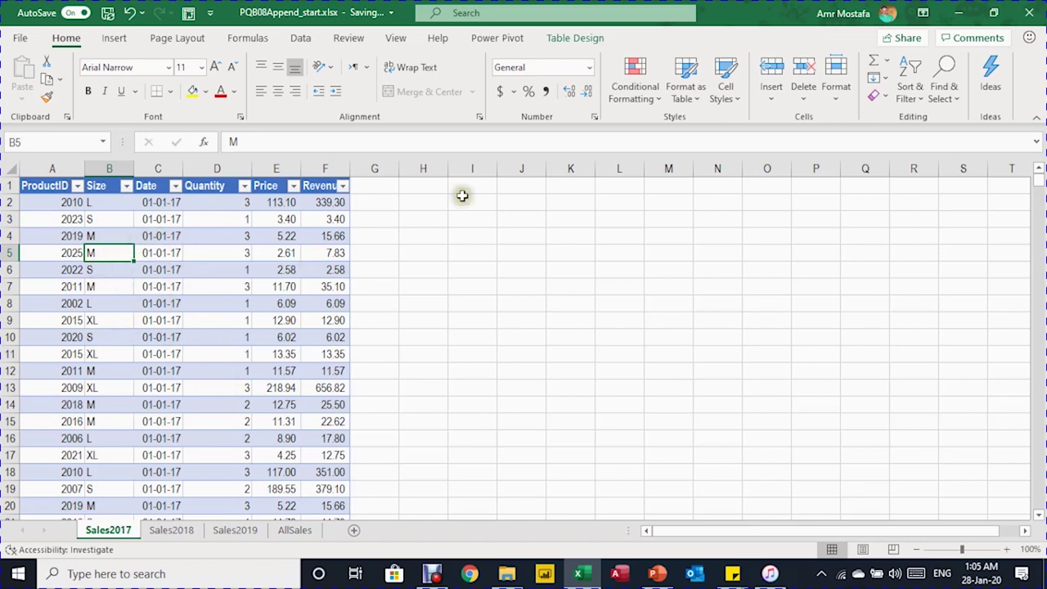
left_click(565, 38)
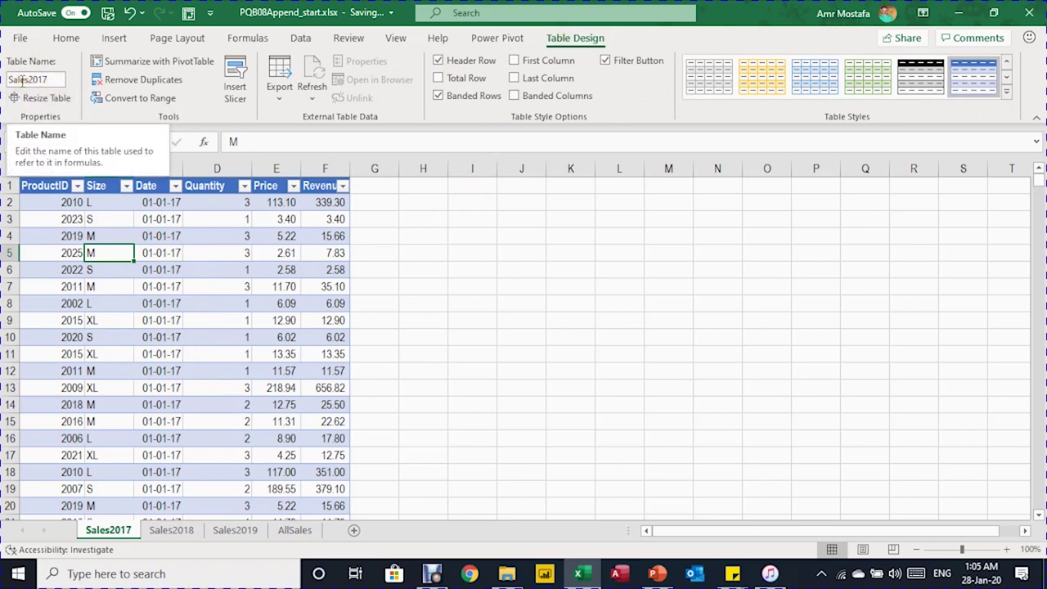
left_click(315, 38)
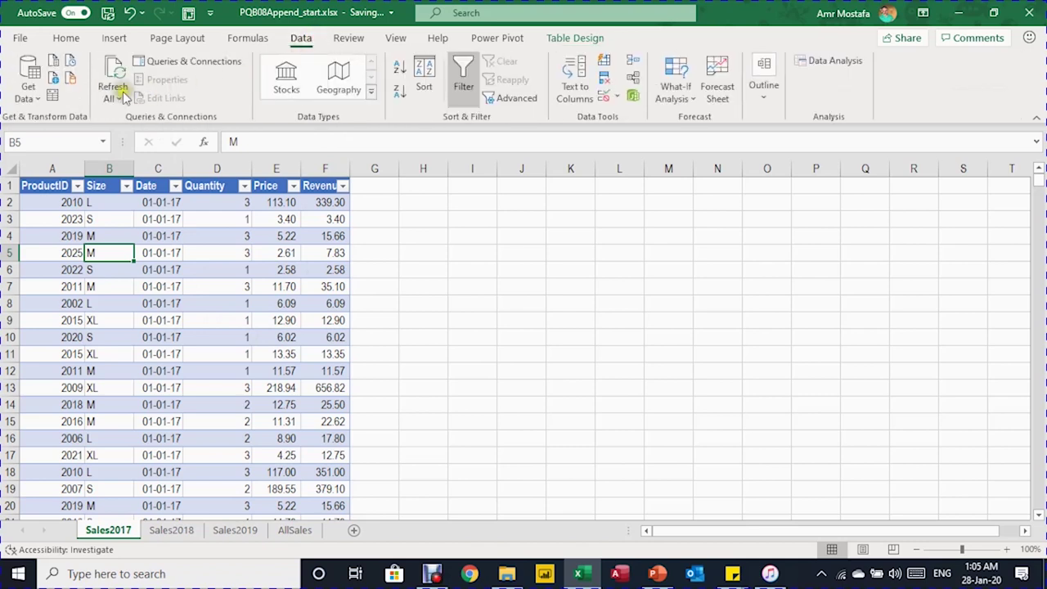
left_click(52, 97)
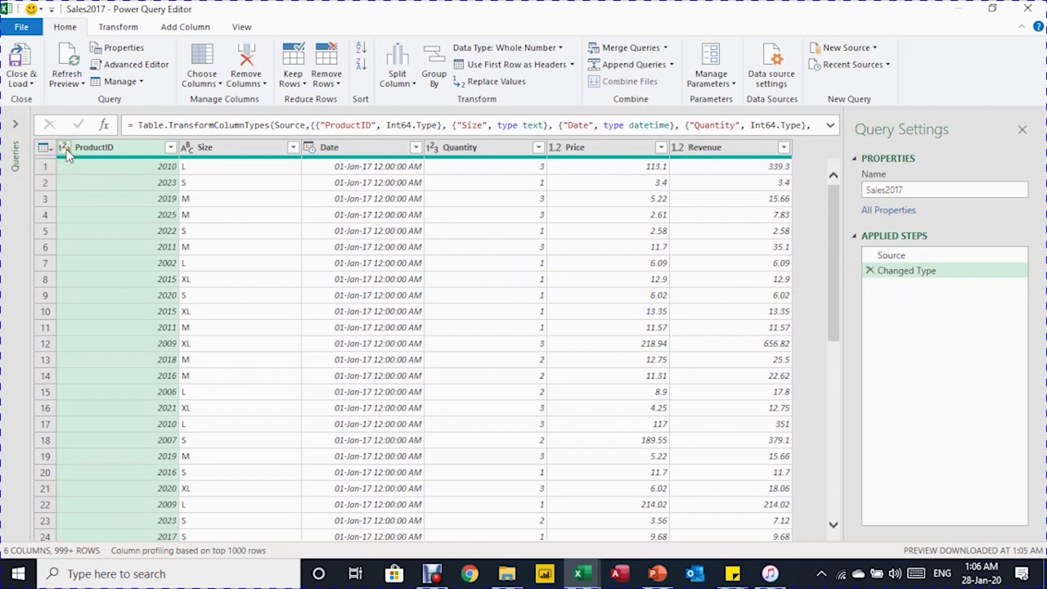
Change the Date column of the Sales2017 query to the Date type, replacing the current conversion
left_click(82, 174)
left_click(309, 147)
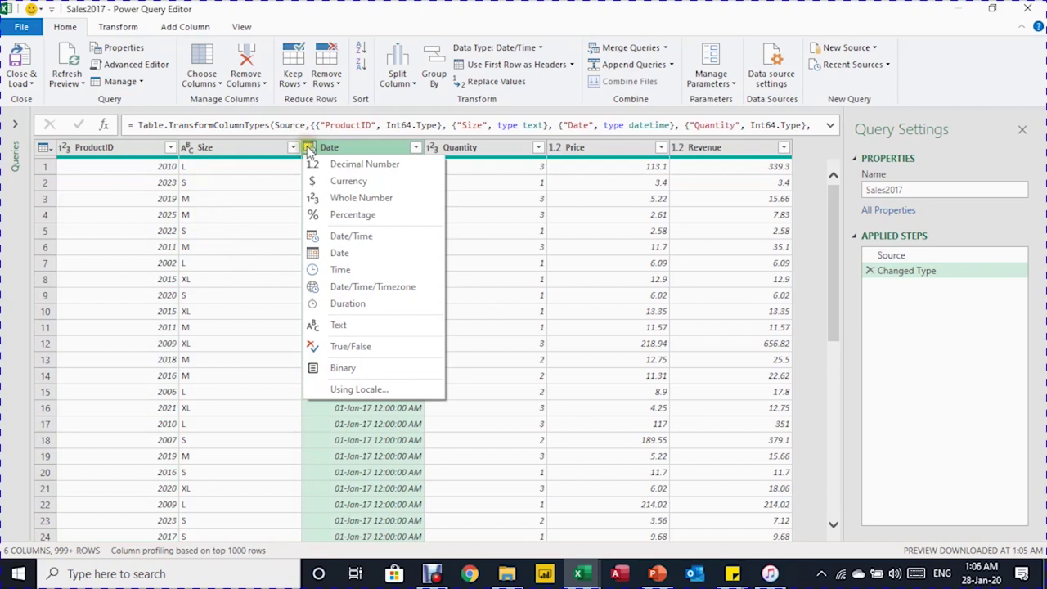
left_click(340, 253)
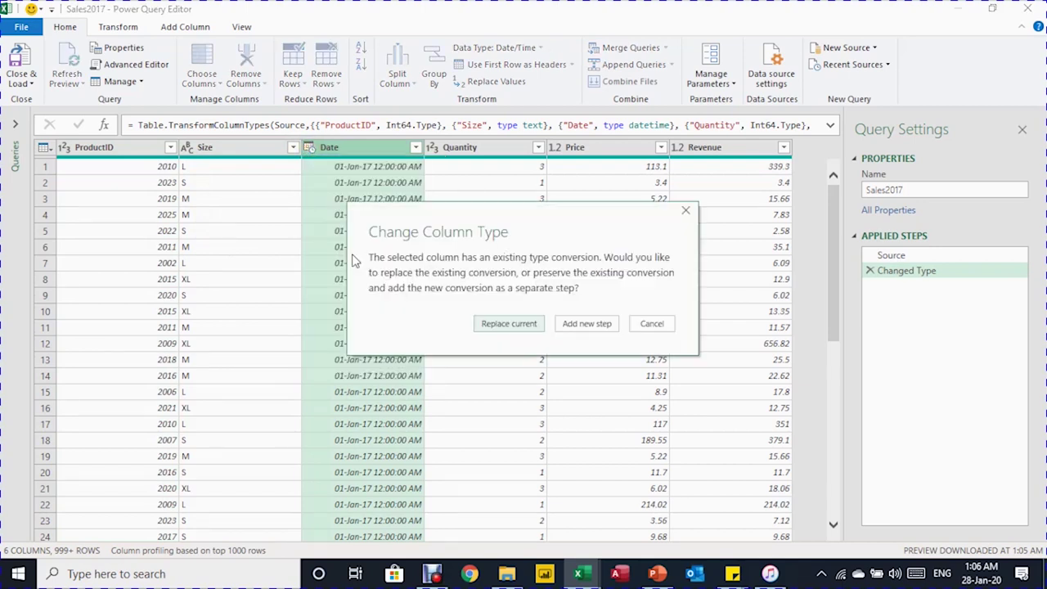
left_click(505, 335)
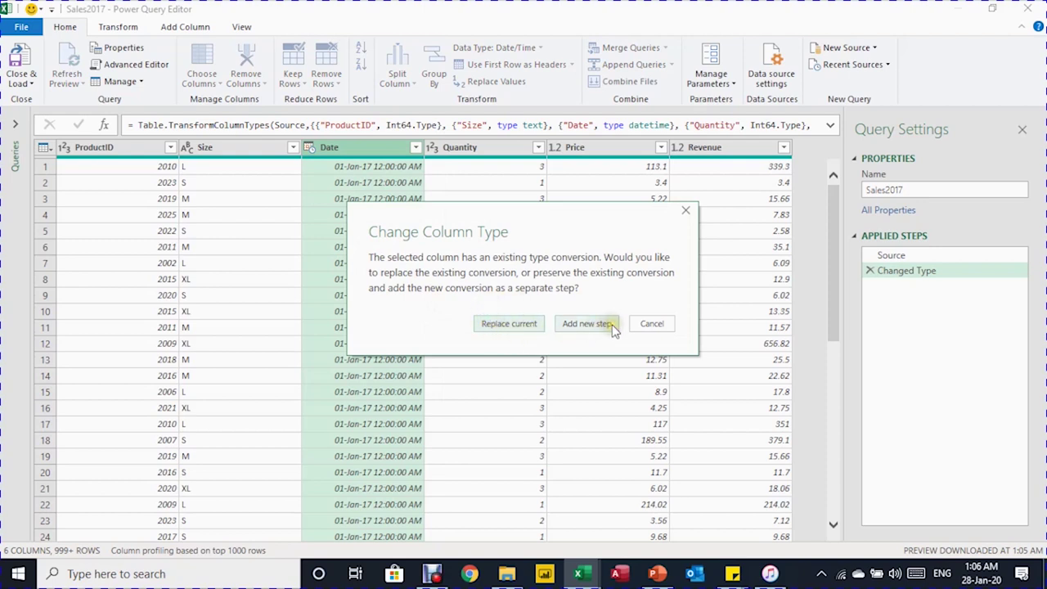
left_click(525, 323)
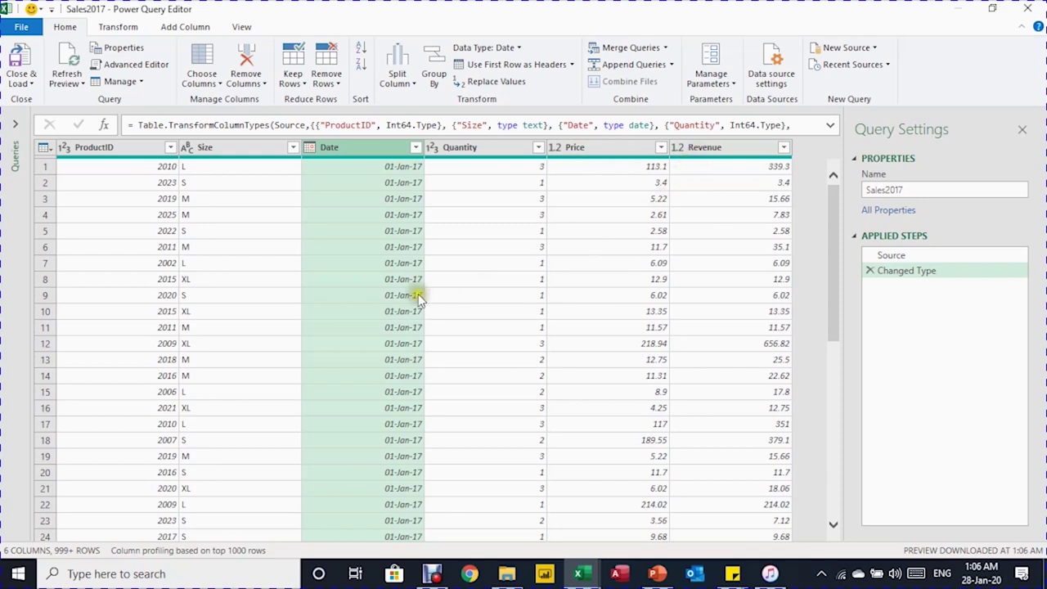
Close the Sales2017 query and load it to the workbook as a connection only
left_click(24, 85)
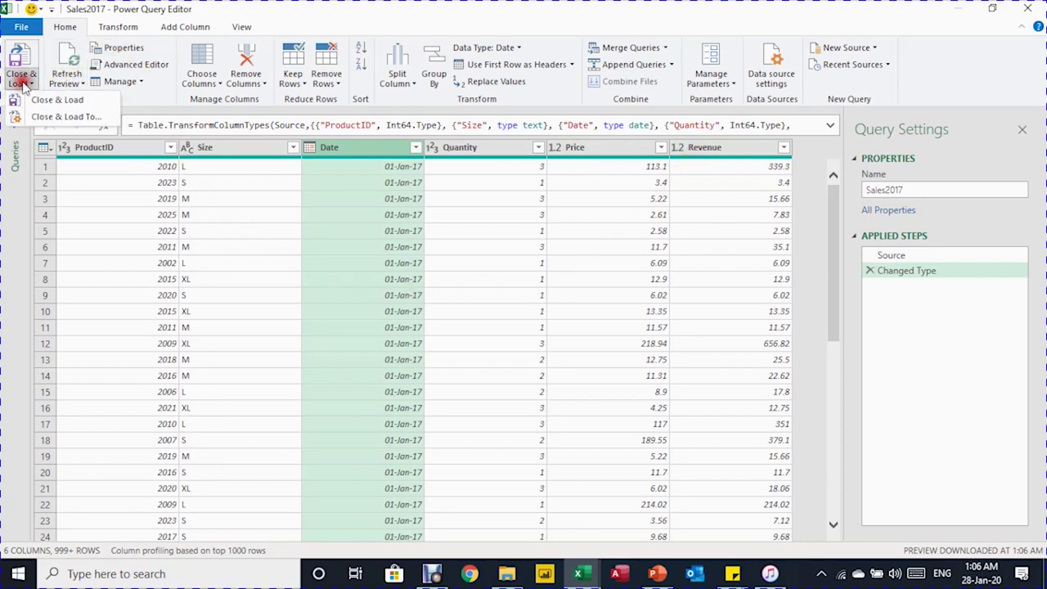
left_click(50, 99)
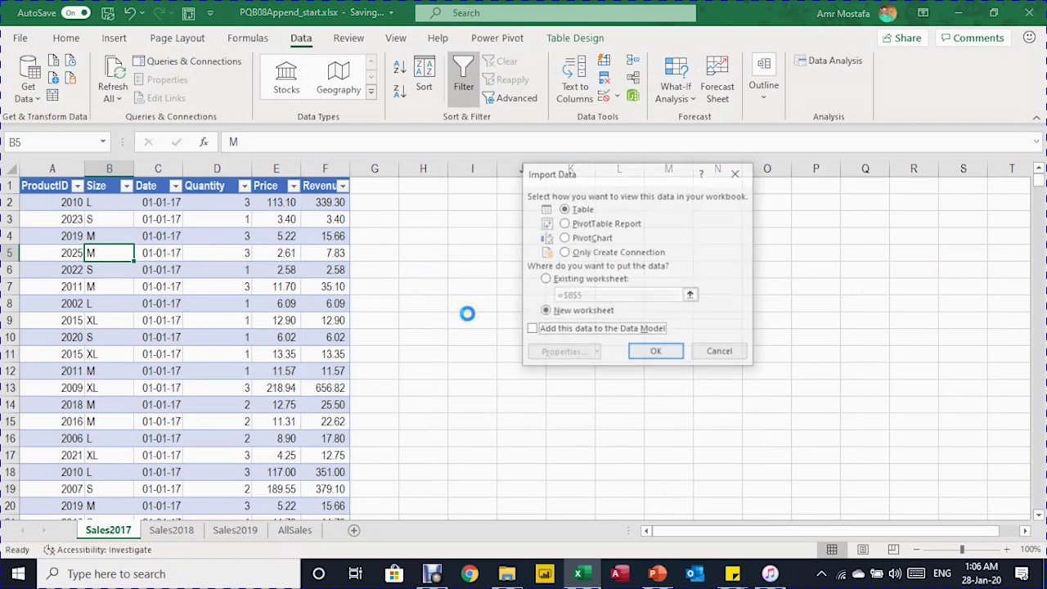
left_click_drag(569, 177, 468, 177)
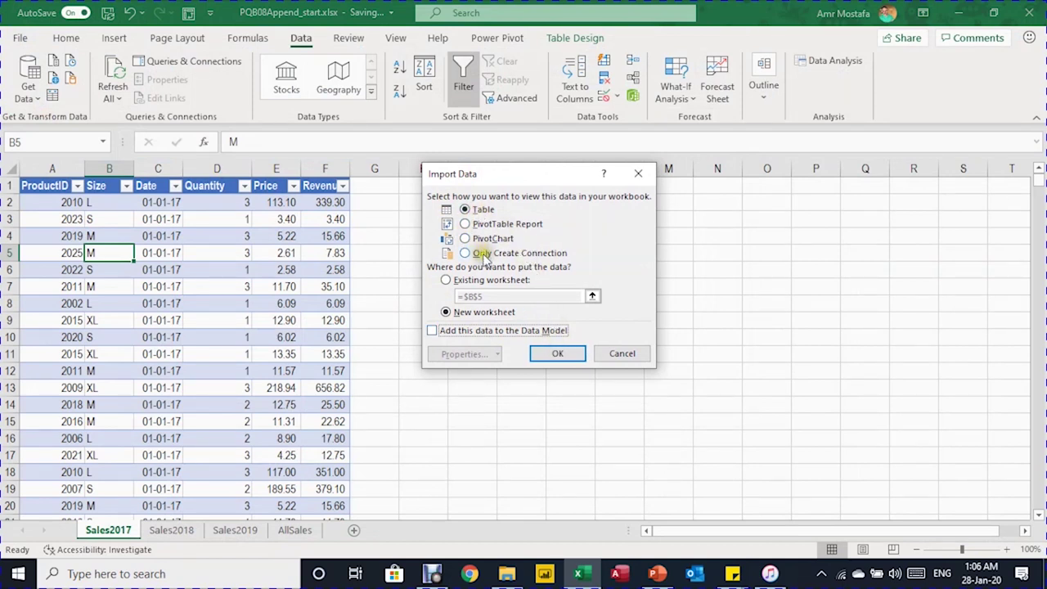
left_click(485, 254)
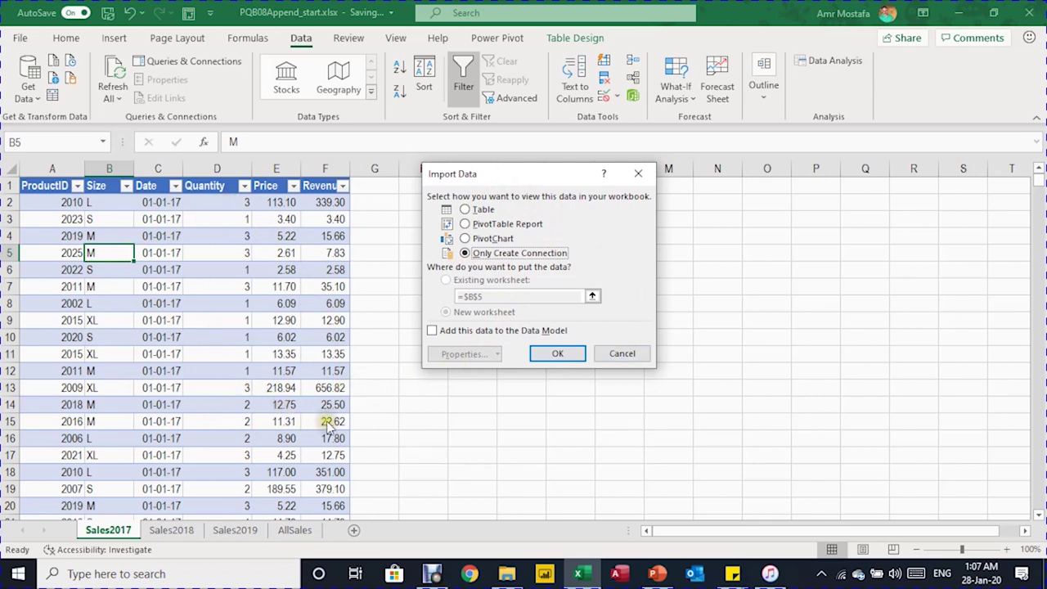
left_click(559, 354)
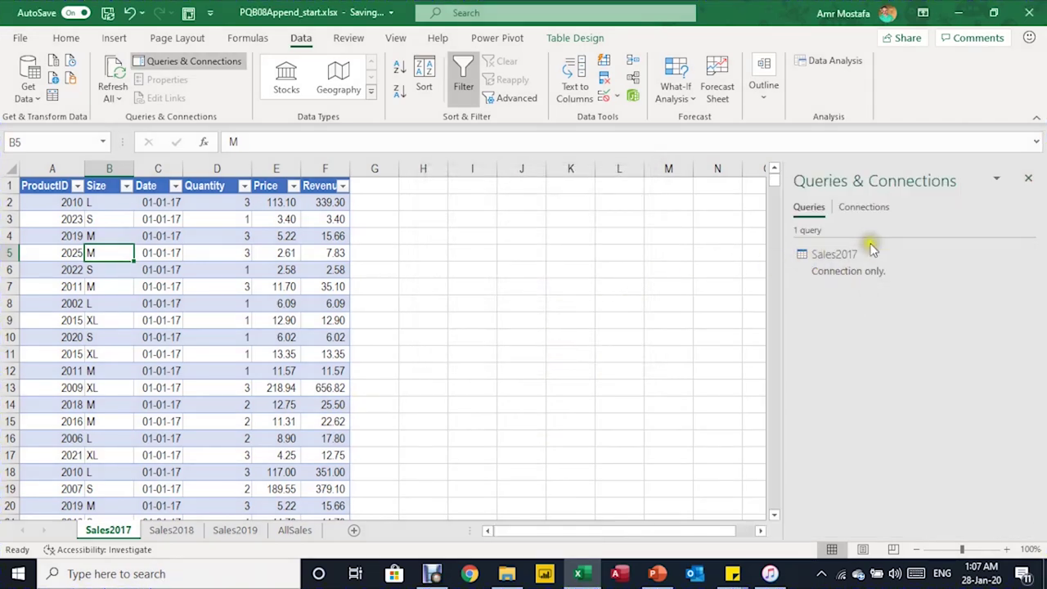
mouse_move(883, 280)
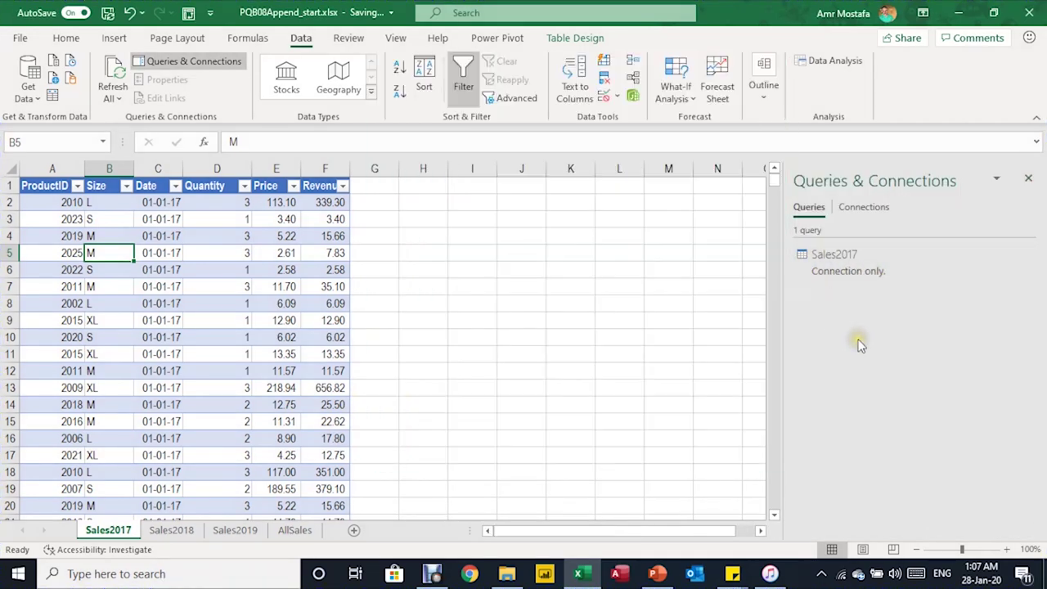
mouse_move(810, 281)
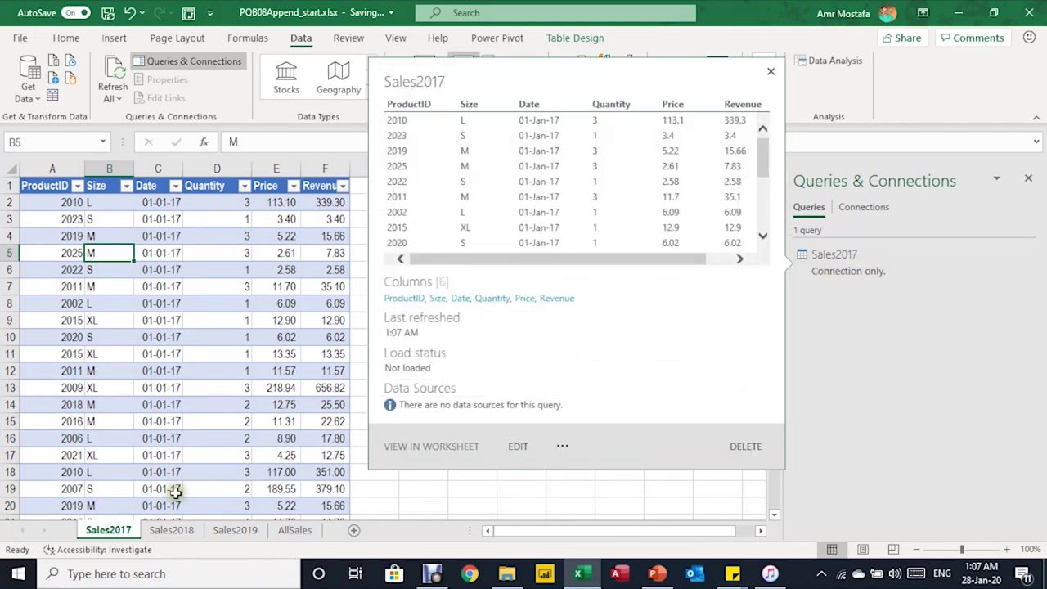
Bring the table on the Sales2018 sheet into Power Query Editor as a query
left_click(187, 532)
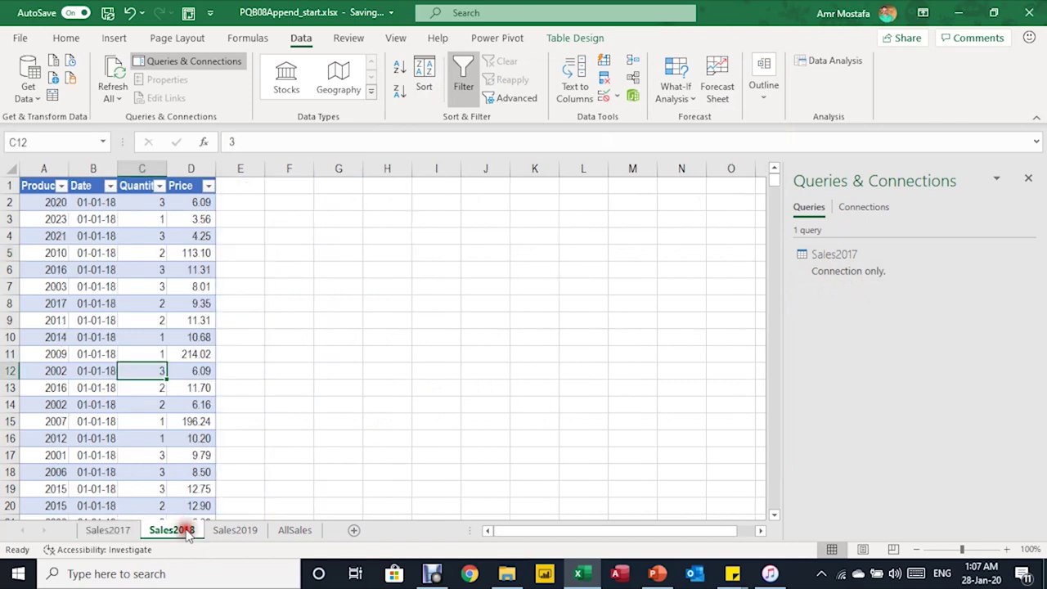
left_click(130, 335)
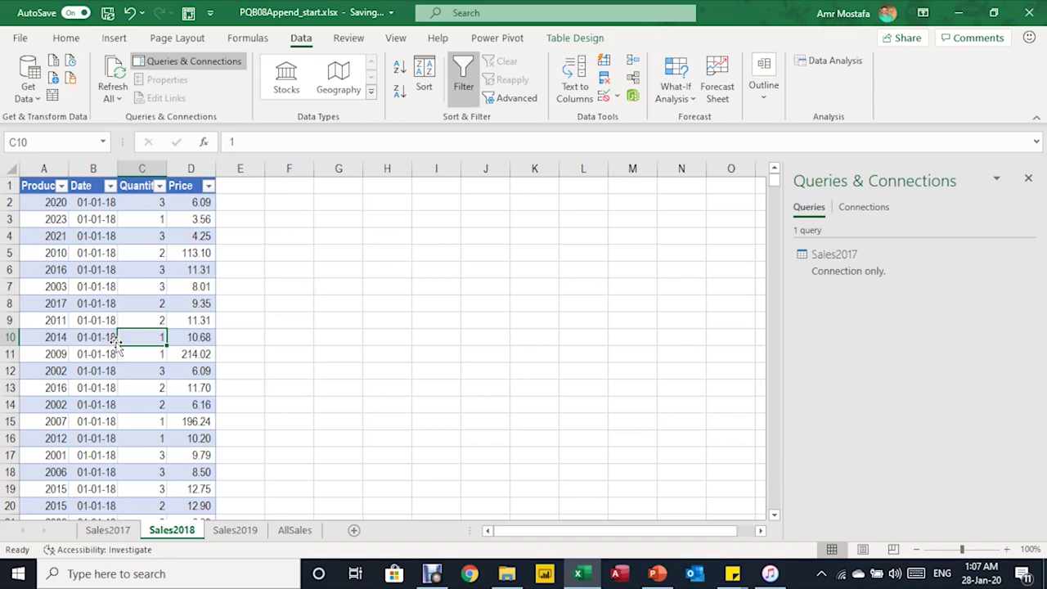
key("alt")
key("a")
key("p")
key("t")
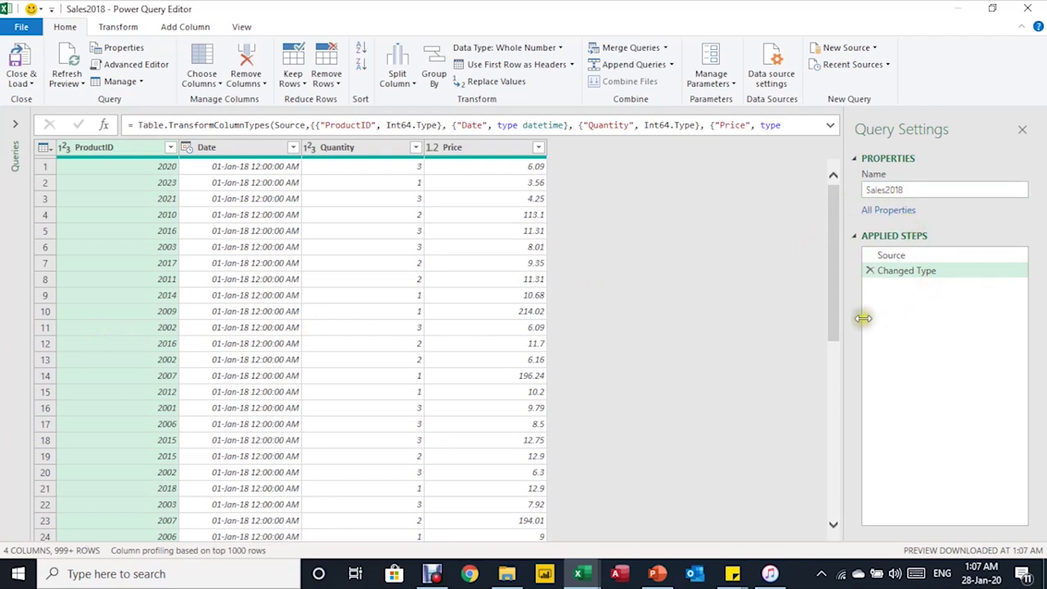
Set the Sales2018 query's Date column to the Date type, replacing the current conversion
left_click(188, 149)
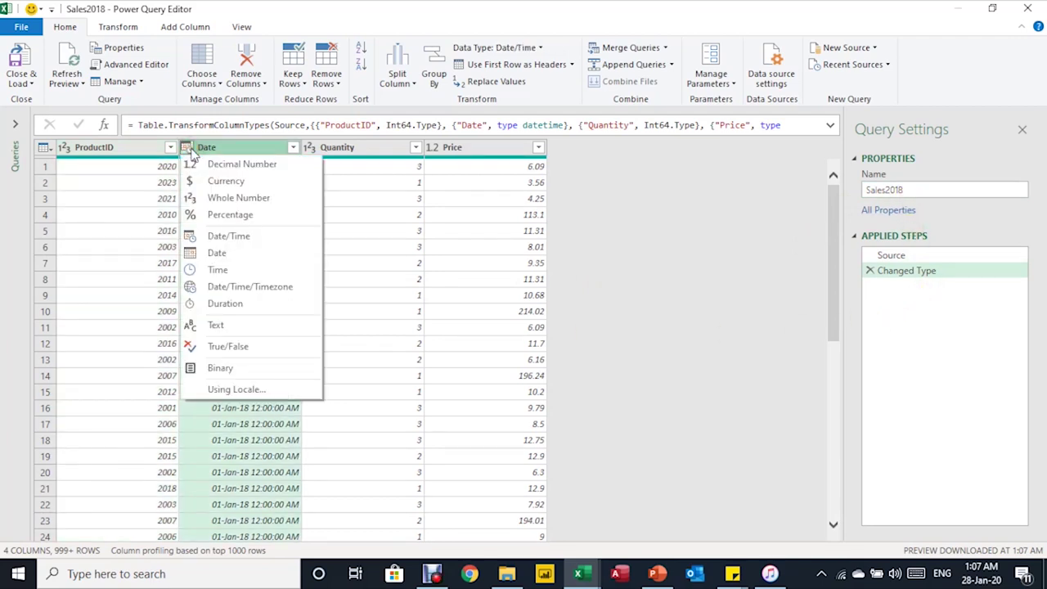
left_click(242, 252)
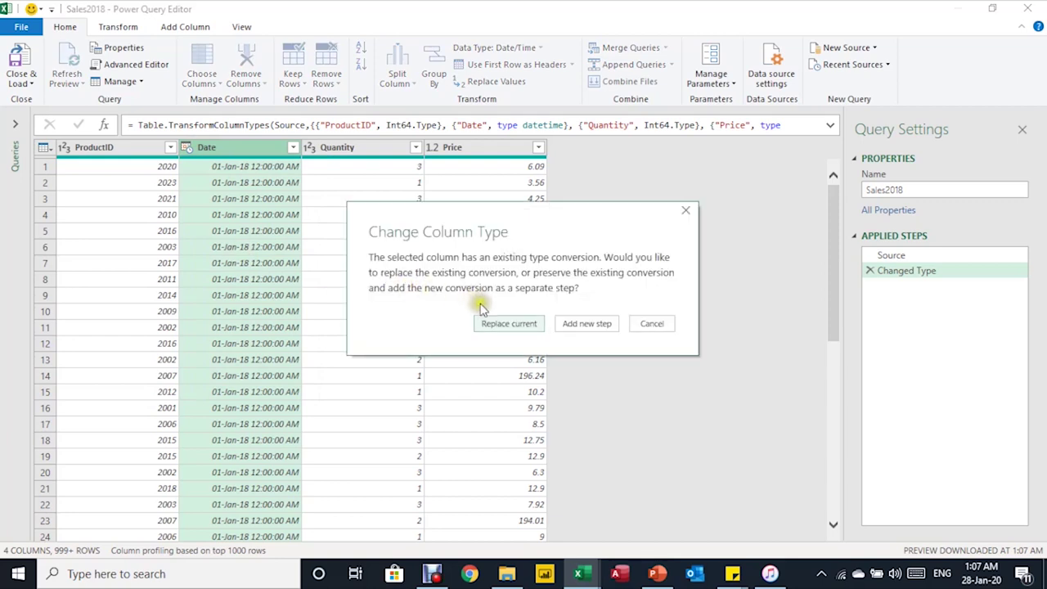
left_click(512, 328)
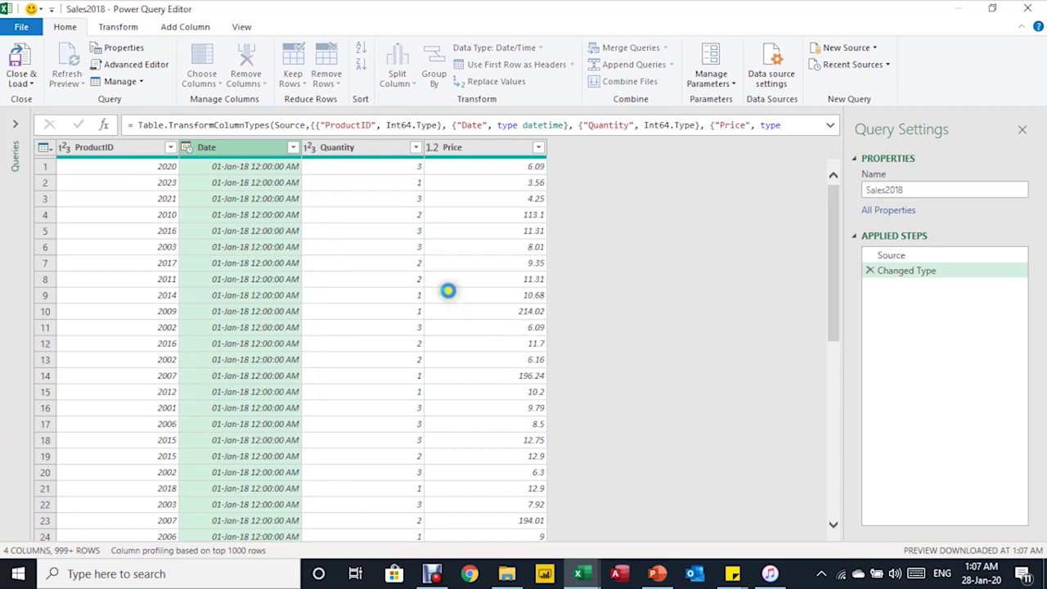
Close the Sales2018 query and load it to the workbook as a connection only
left_click(18, 81)
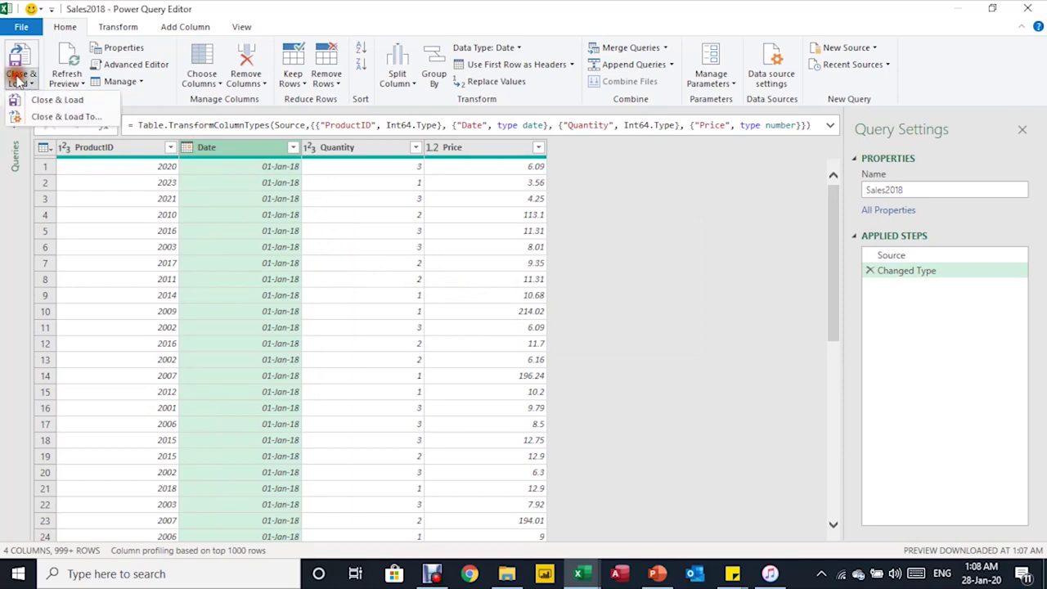
left_click(51, 99)
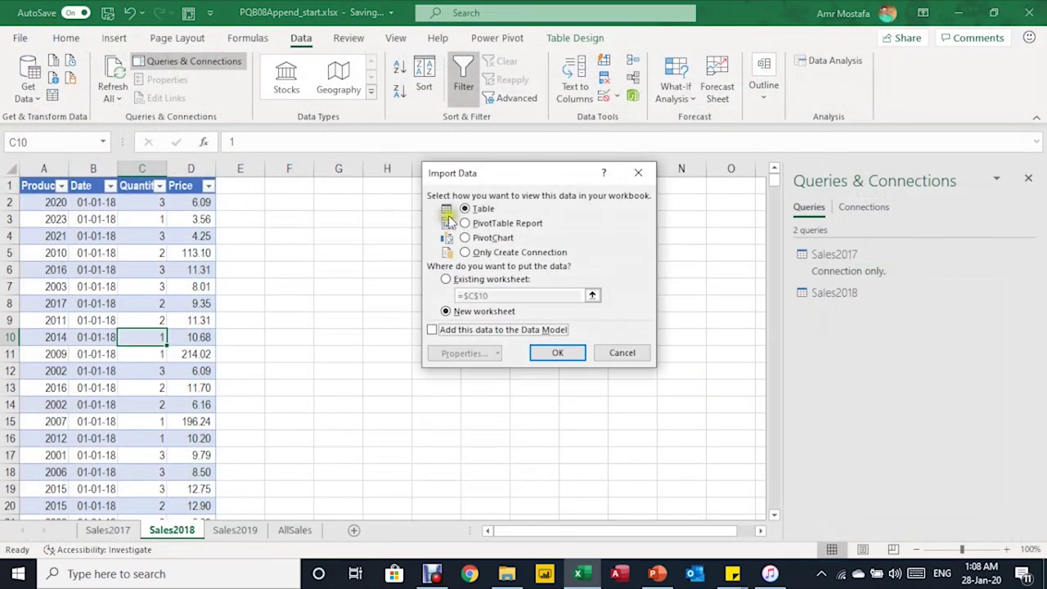
left_click(496, 253)
left_click(568, 351)
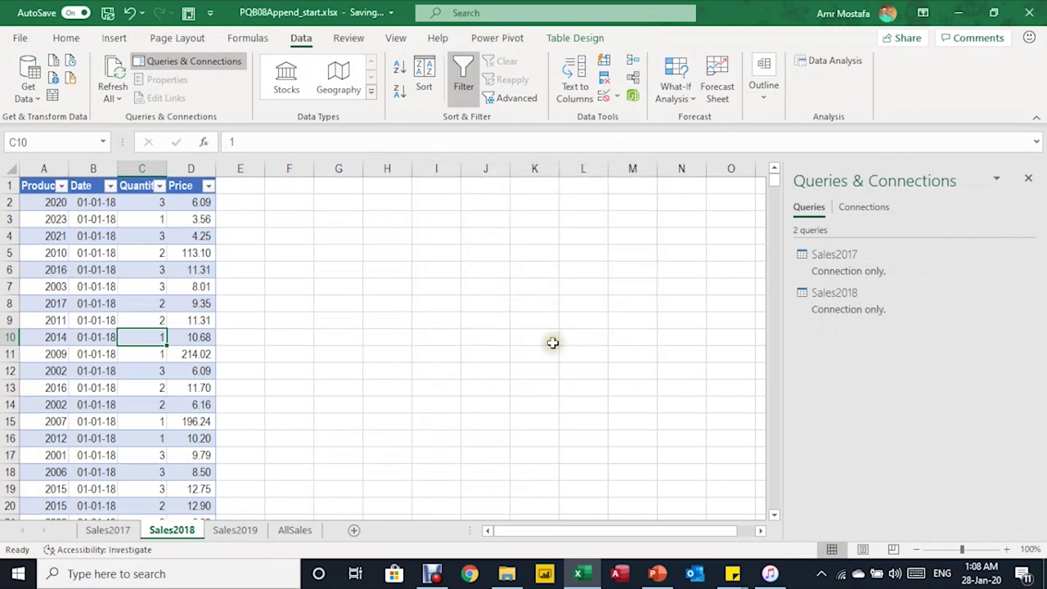
left_click(857, 297)
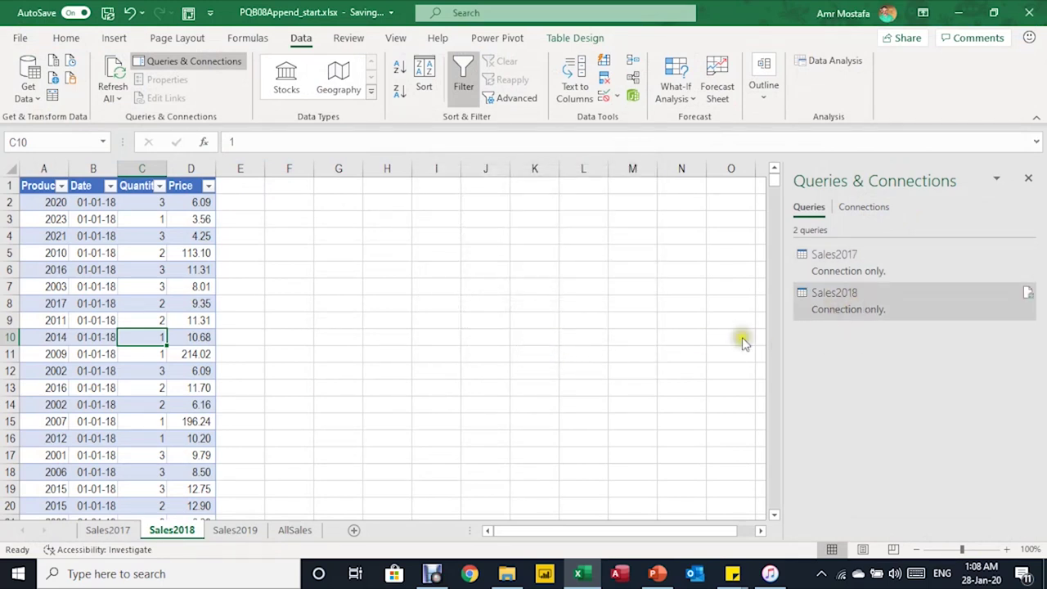
Bring the table on the Sales2019 sheet into Power Query Editor as a query
left_click(229, 530)
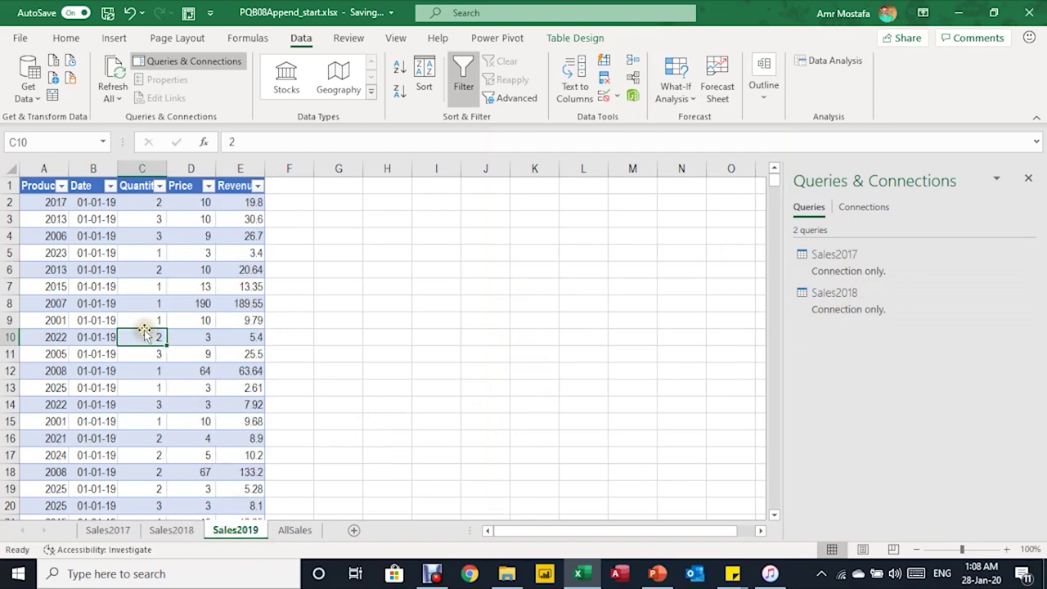
key("alt+a")
key("p")
key("t")
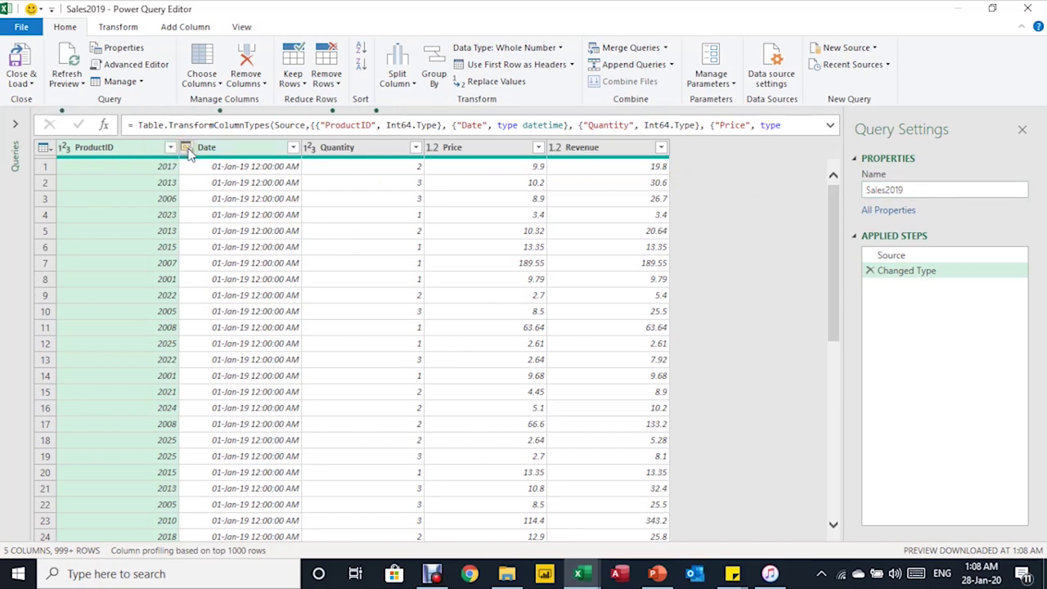
Set the Sales2019 query's Date column to the Date type, replacing the current conversion
left_click(188, 155)
left_click(253, 255)
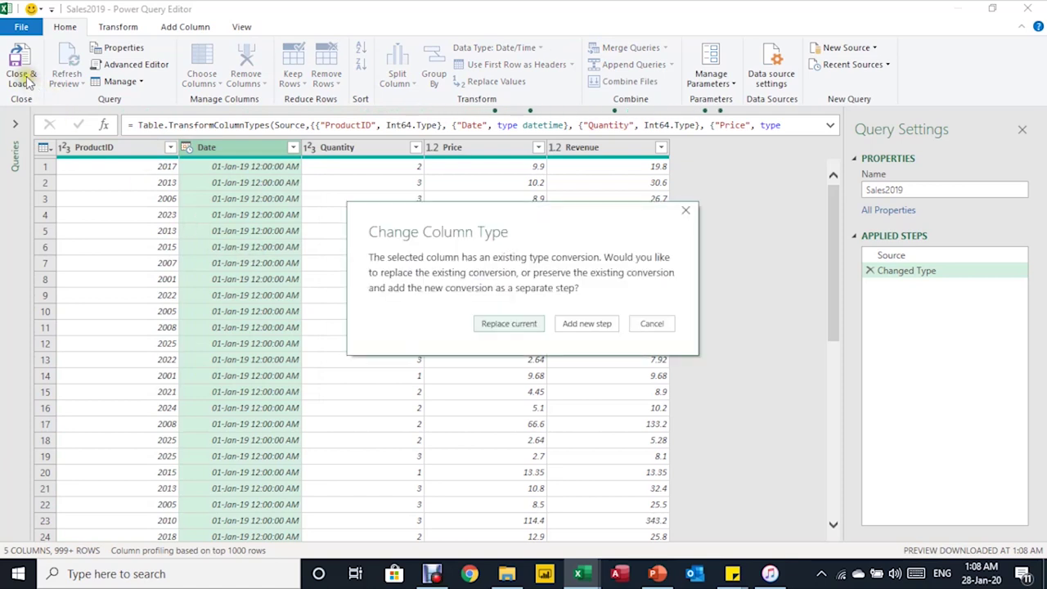
left_click(491, 324)
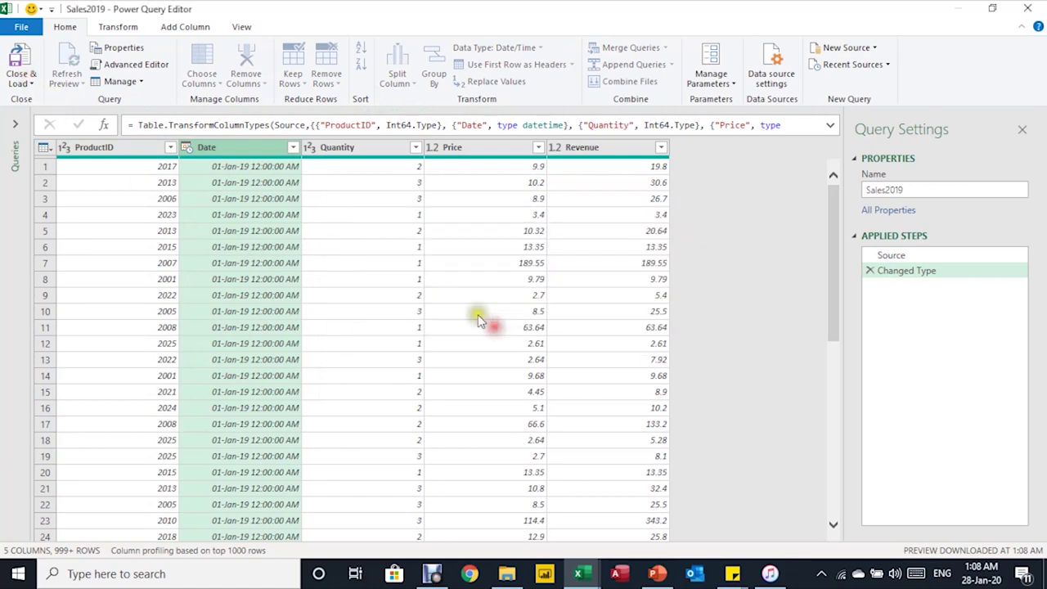
Close the Sales2019 query and load it to the workbook as a connection only
left_click(20, 82)
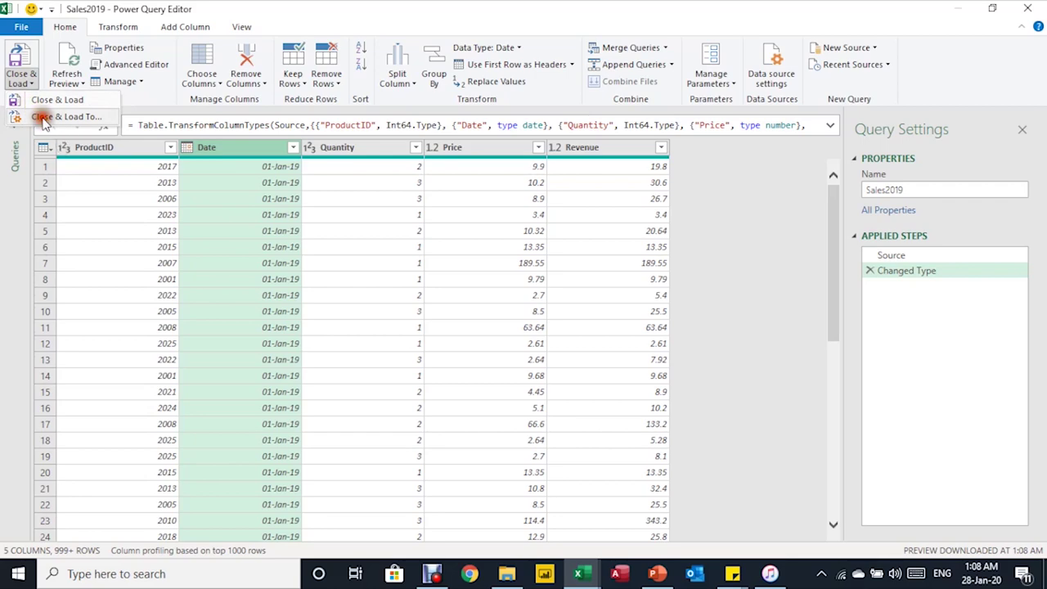
left_click(34, 102)
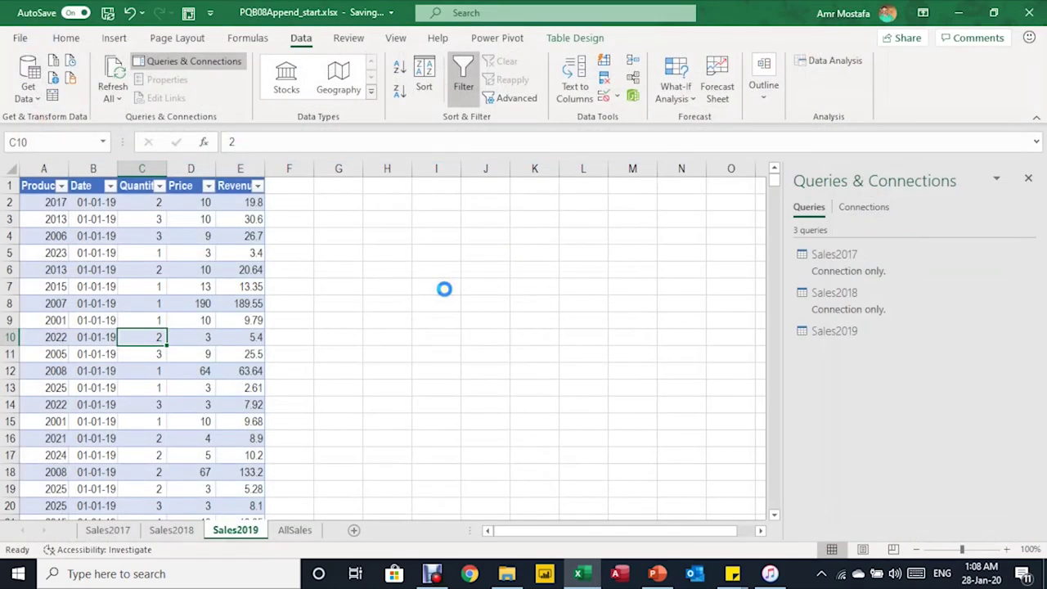
left_click(483, 252)
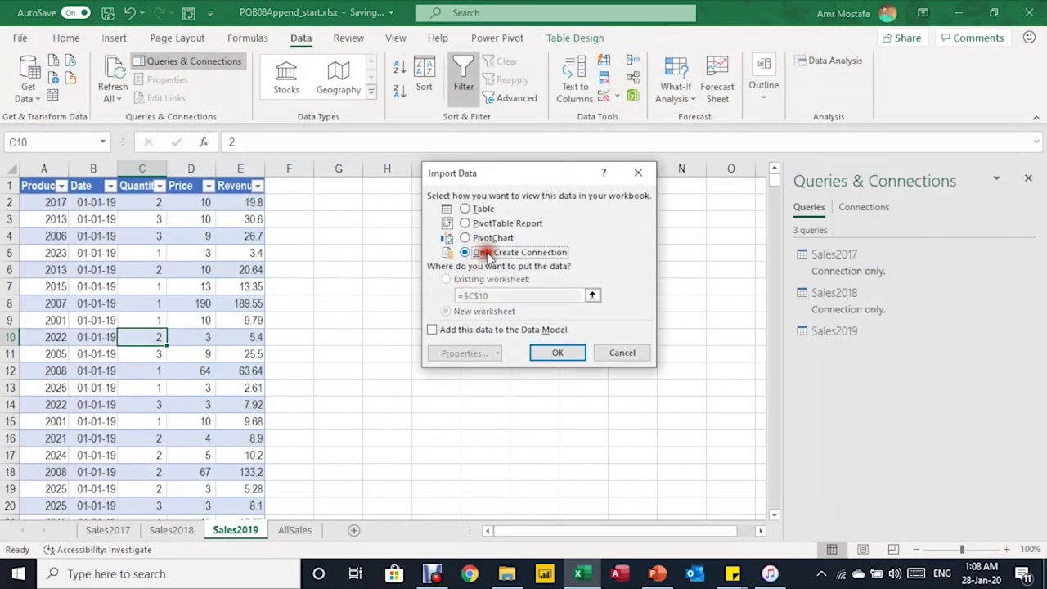
left_click(573, 355)
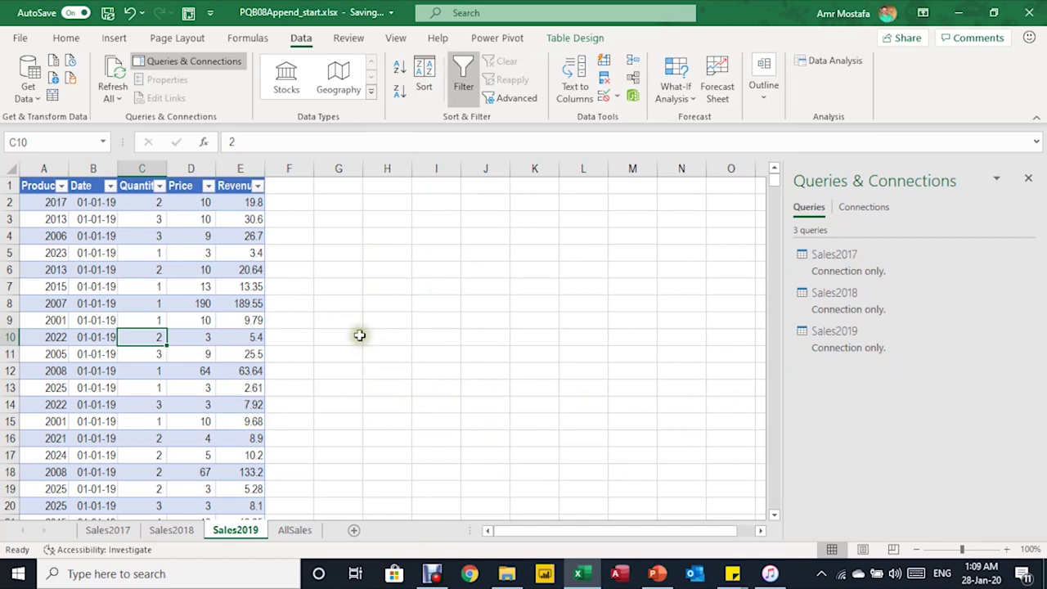
Append the Sales2017, Sales2018 and Sales2019 queries into a new query using the option for three or more tables
left_click(287, 45)
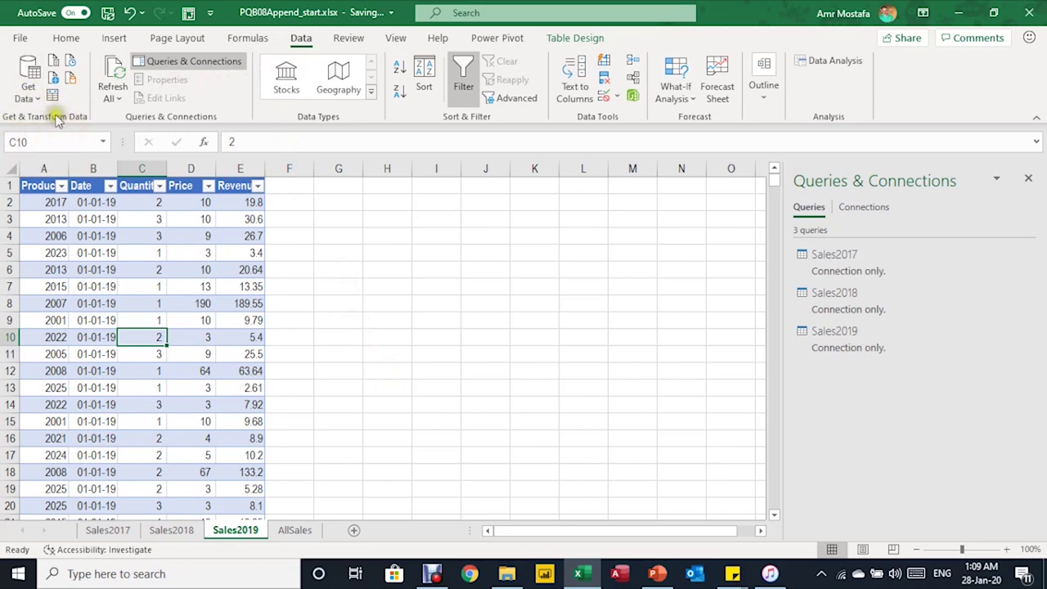
left_click(27, 94)
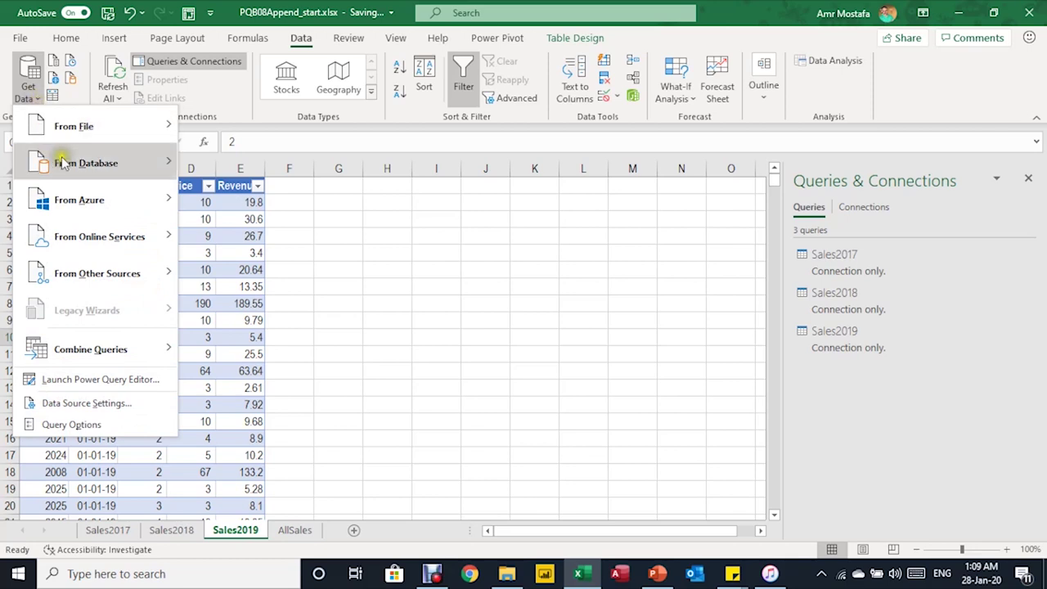
mouse_move(102, 354)
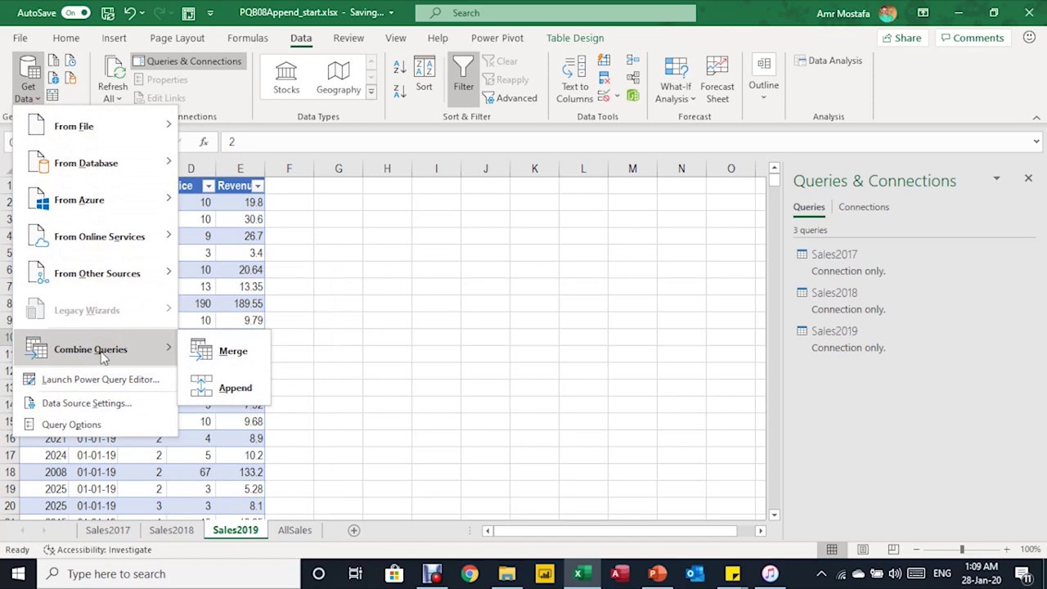
left_click(346, 373)
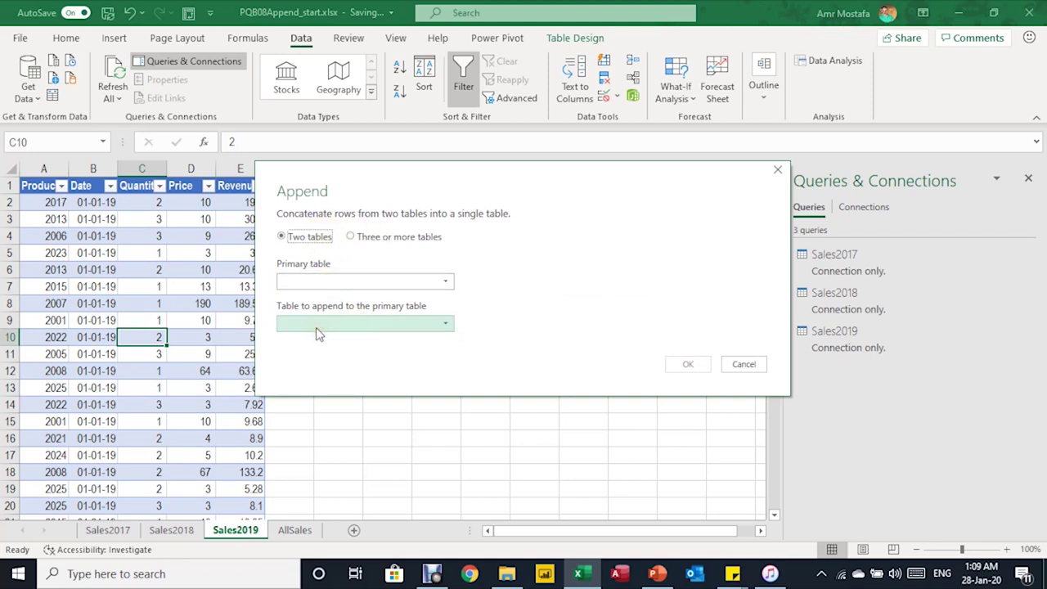
left_click(352, 237)
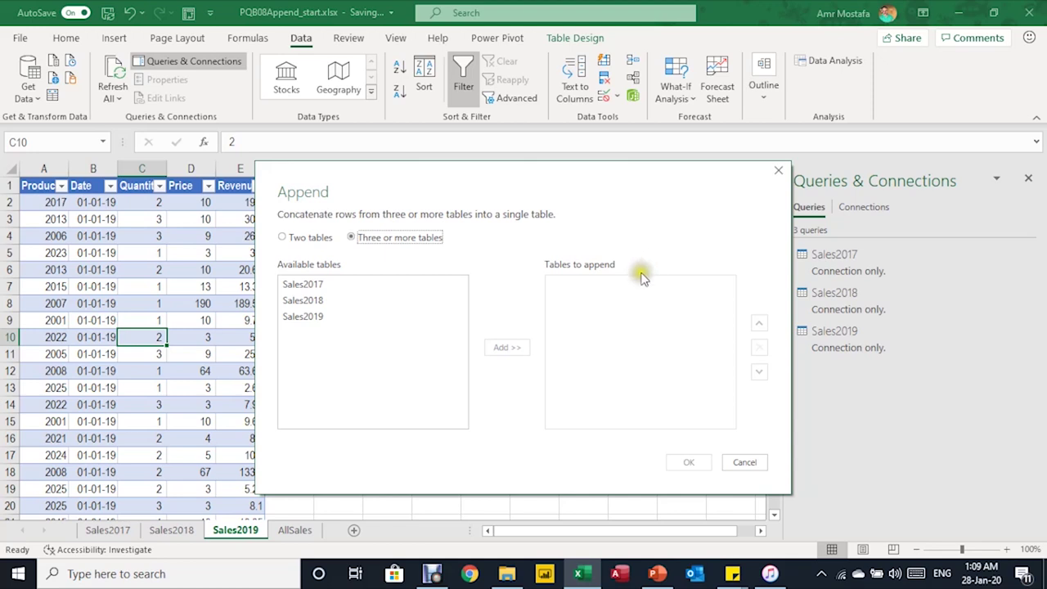
left_click(350, 287)
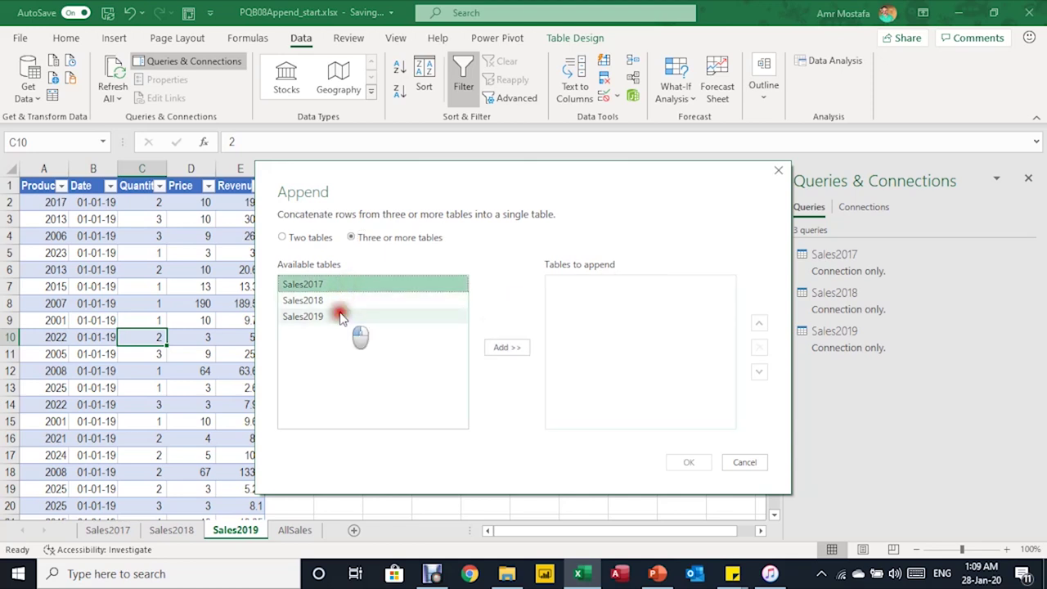
left_click(342, 318, "shift")
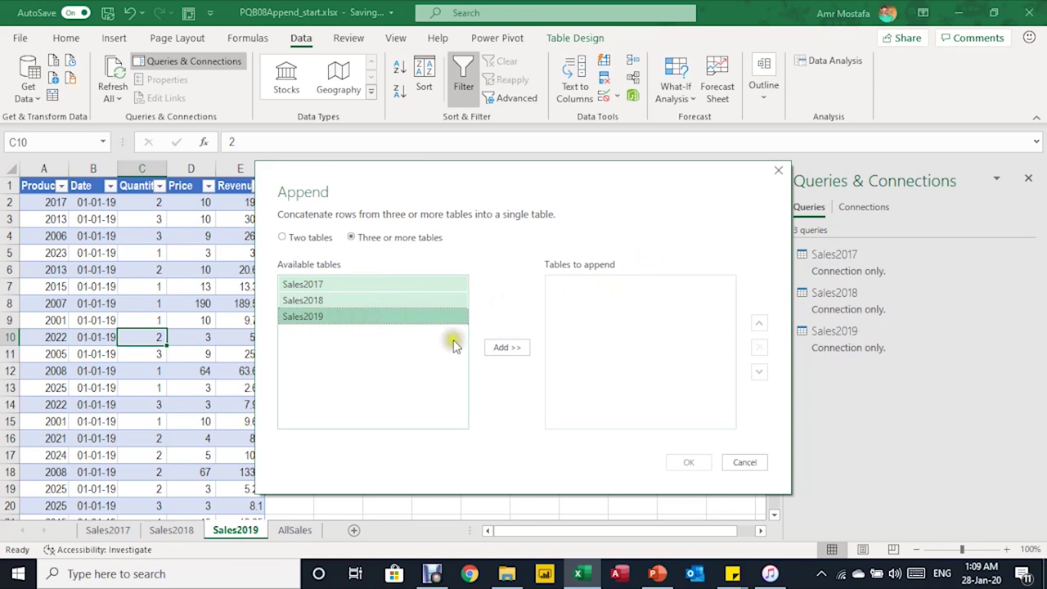
left_click(503, 348)
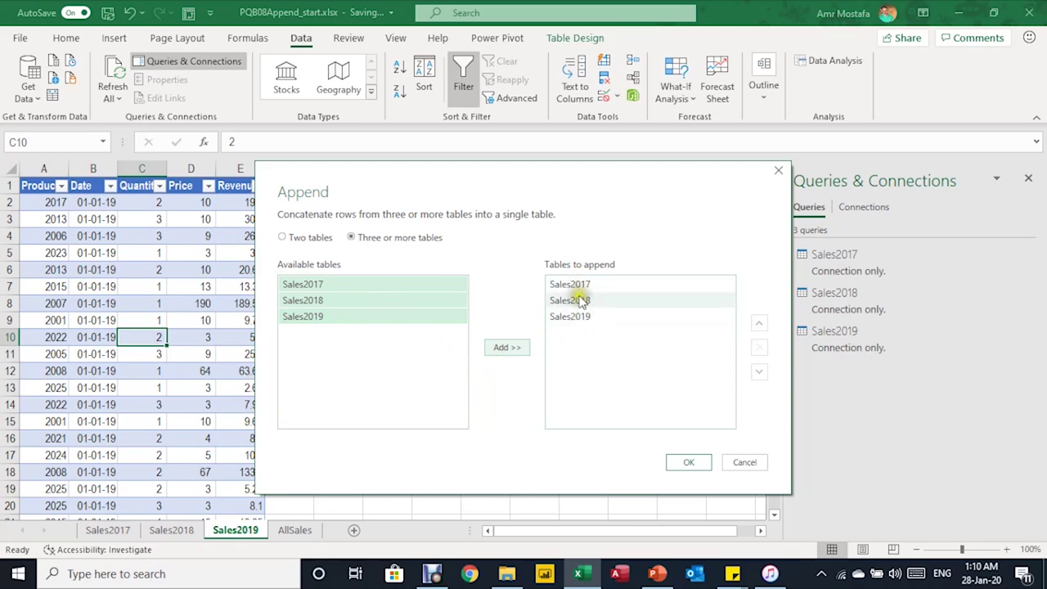
left_click(688, 462)
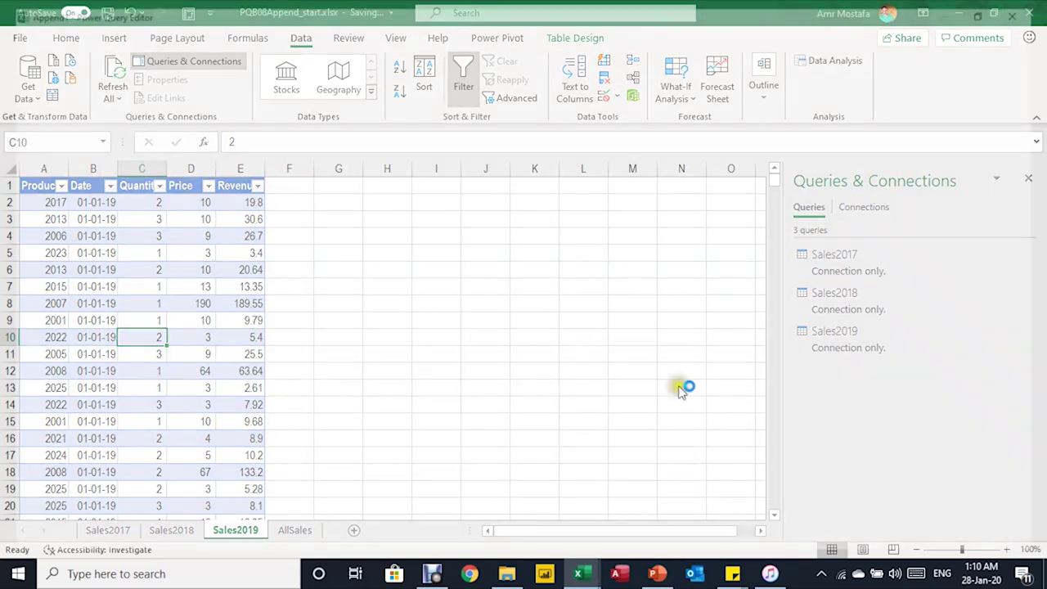
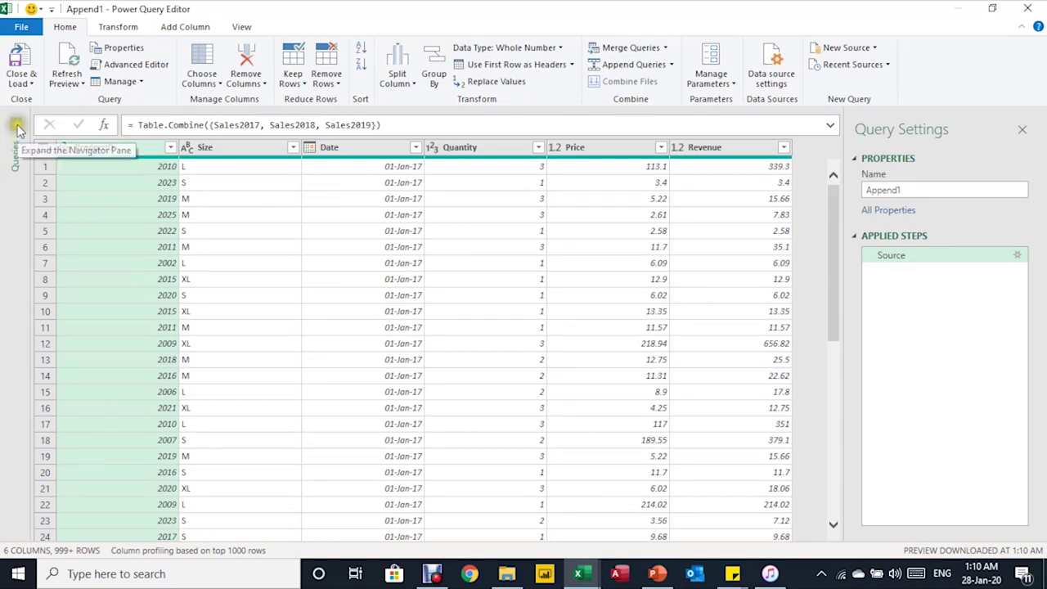
Show the list of queries and rename the appended query as AllSales
left_click(16, 125)
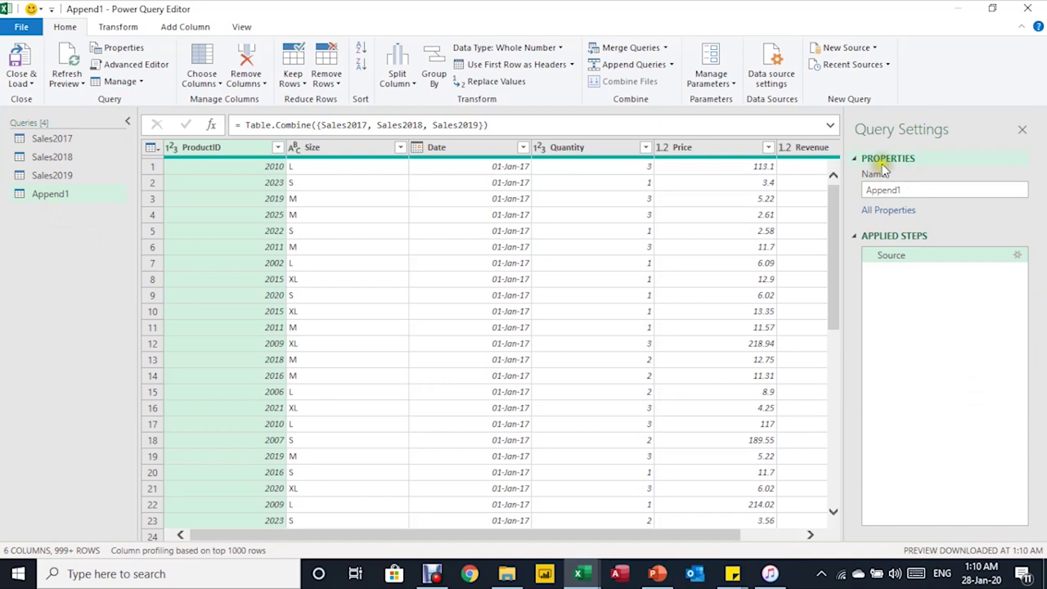
left_click_drag(920, 187, 865, 179)
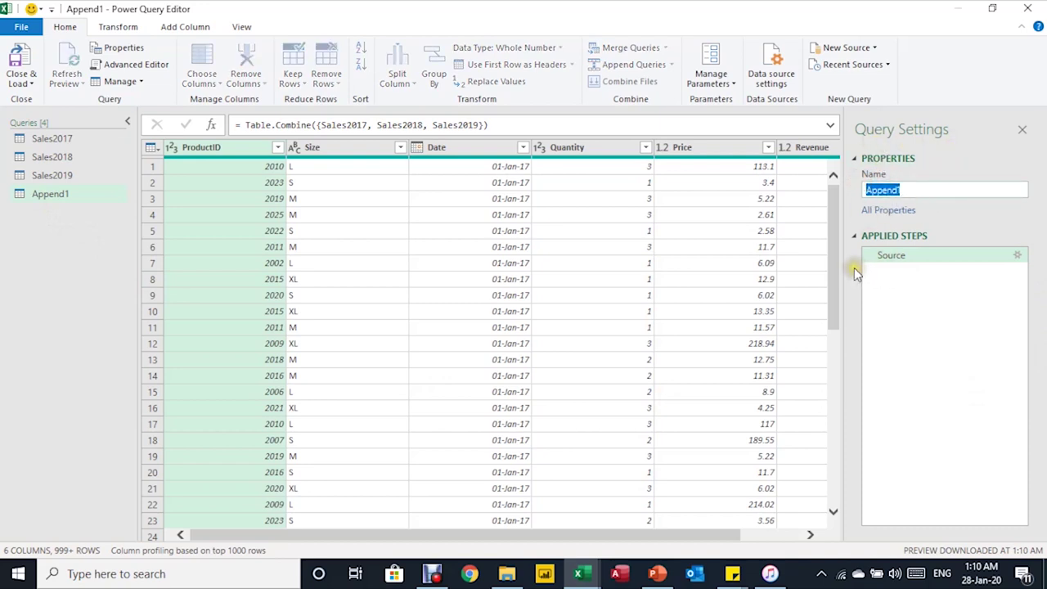
type("AllSales")
key("Return")
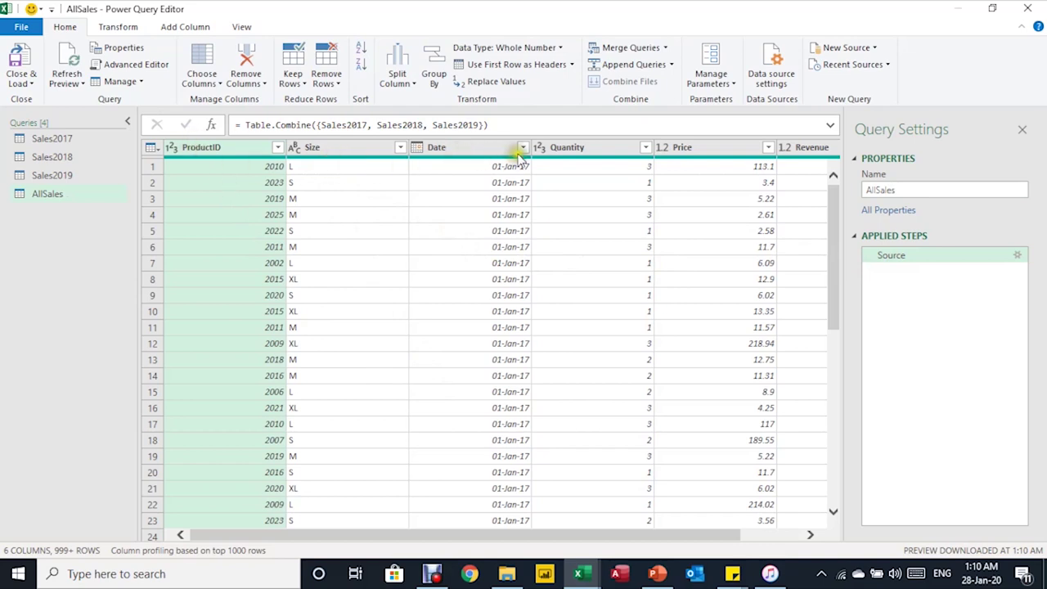
Examine the complete list of filter values for the Size column, including null, keeping all values selected
mouse_move(651, 534)
left_mouse_down()
mouse_move(738, 527)
mouse_move(667, 532)
left_mouse_up()
left_click(401, 299)
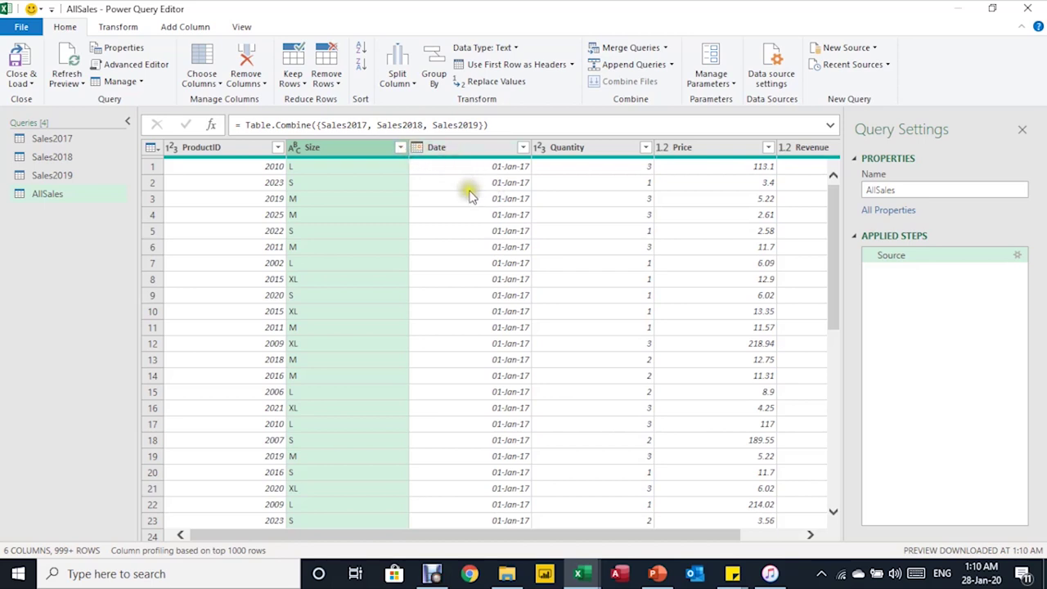
left_click(400, 147)
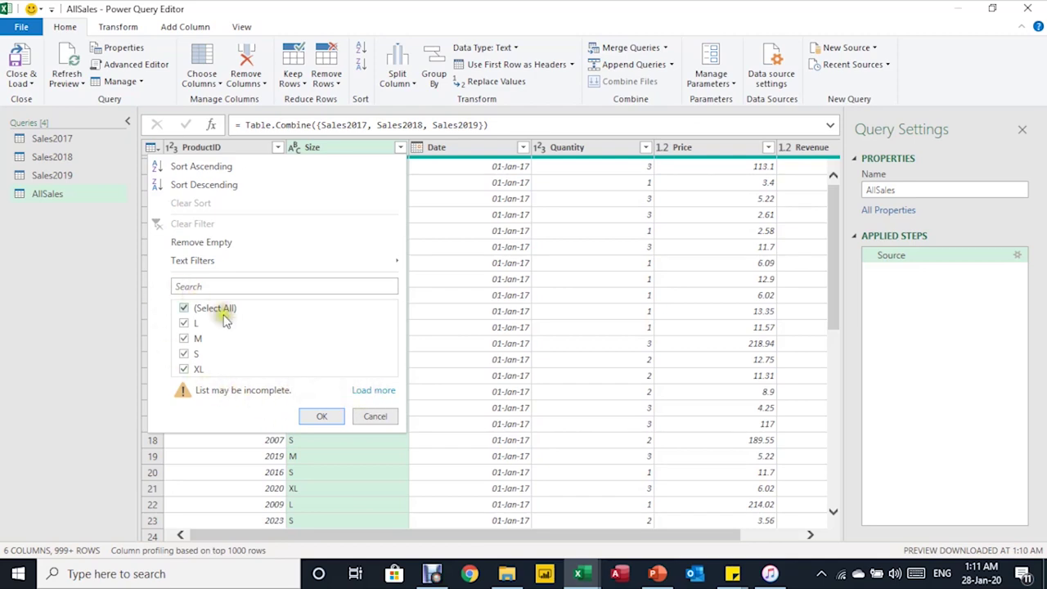
left_click(372, 392)
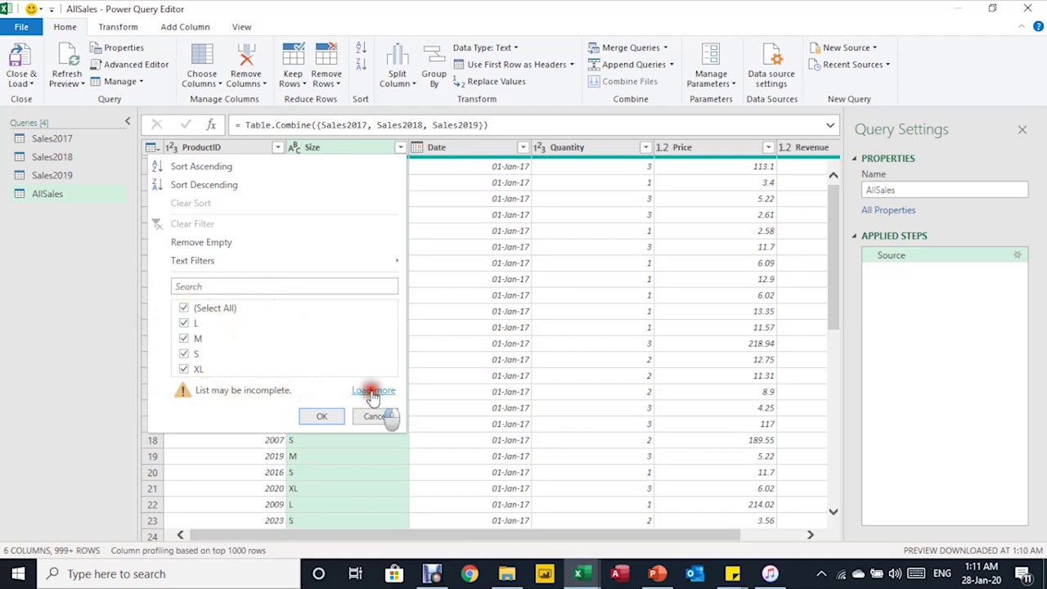
left_click(186, 308)
left_click(186, 324)
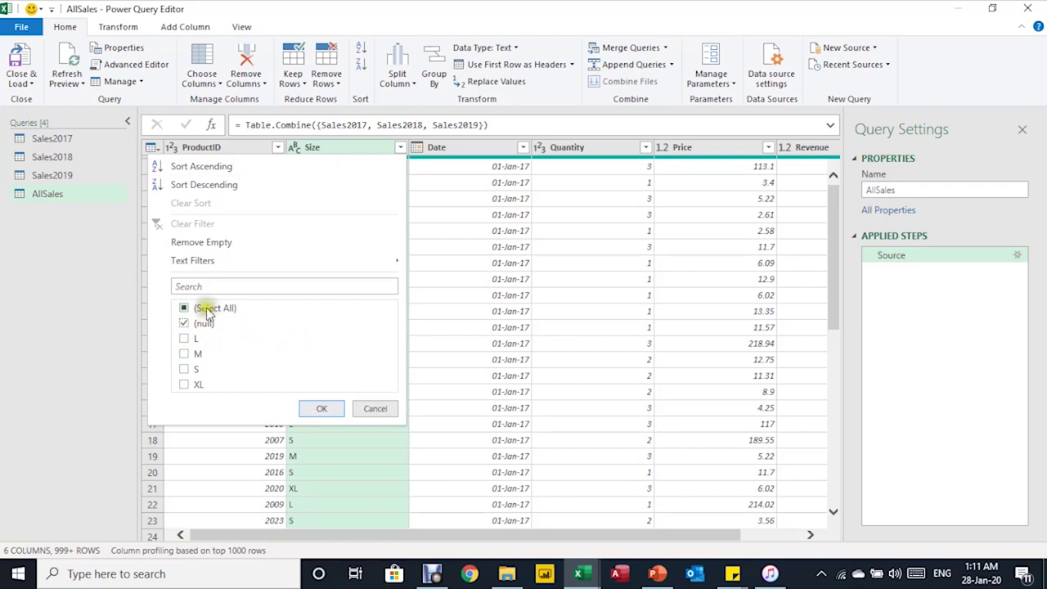
left_click(186, 309)
left_click(321, 408)
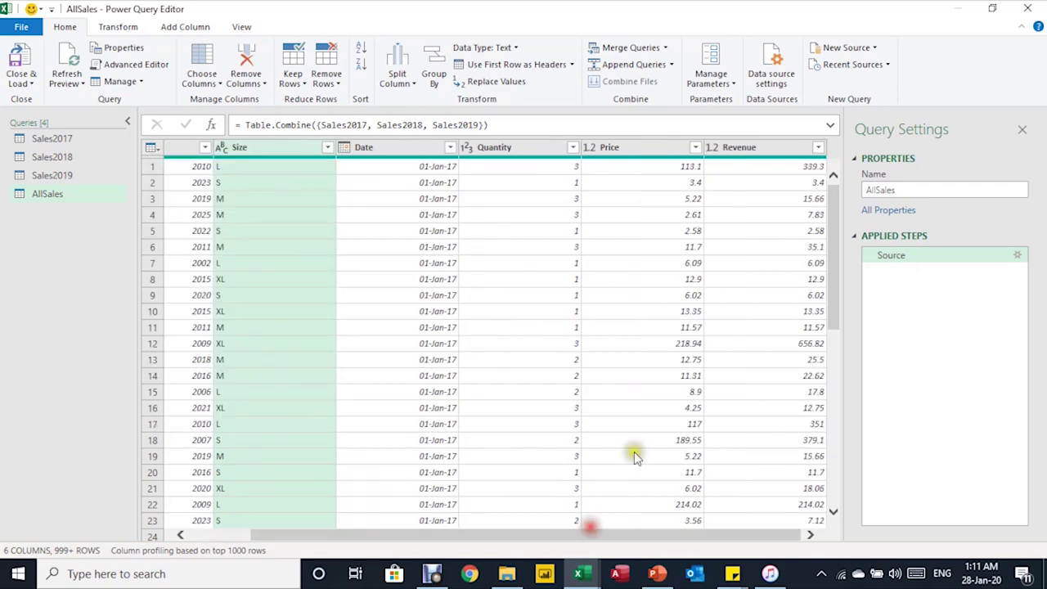
Filter the Revenue column to null values only to inspect those rows, and delete the resulting filter step
left_click(818, 148)
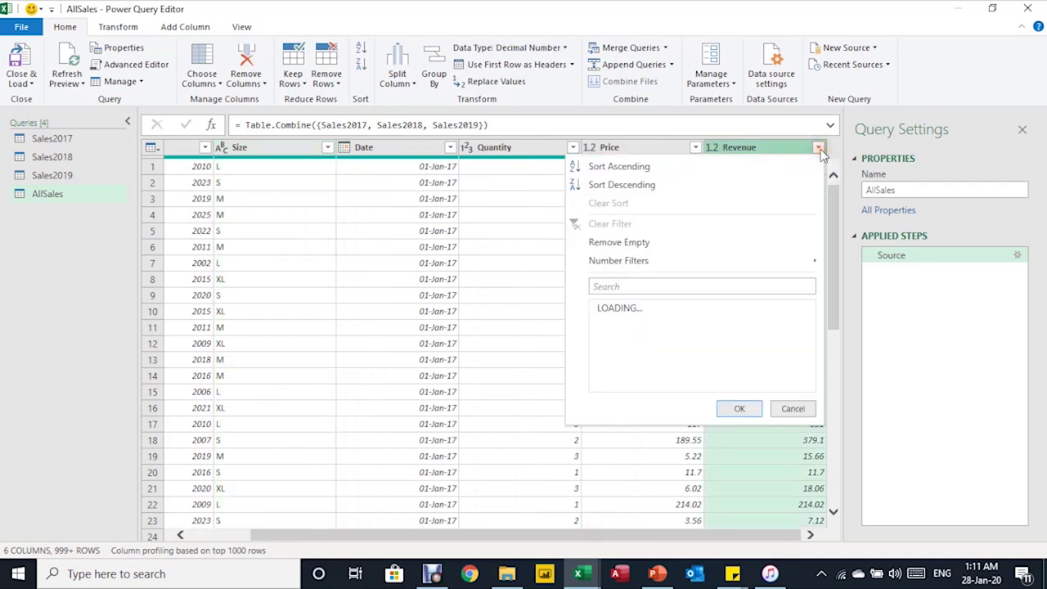
left_click_drag(808, 331, 796, 450)
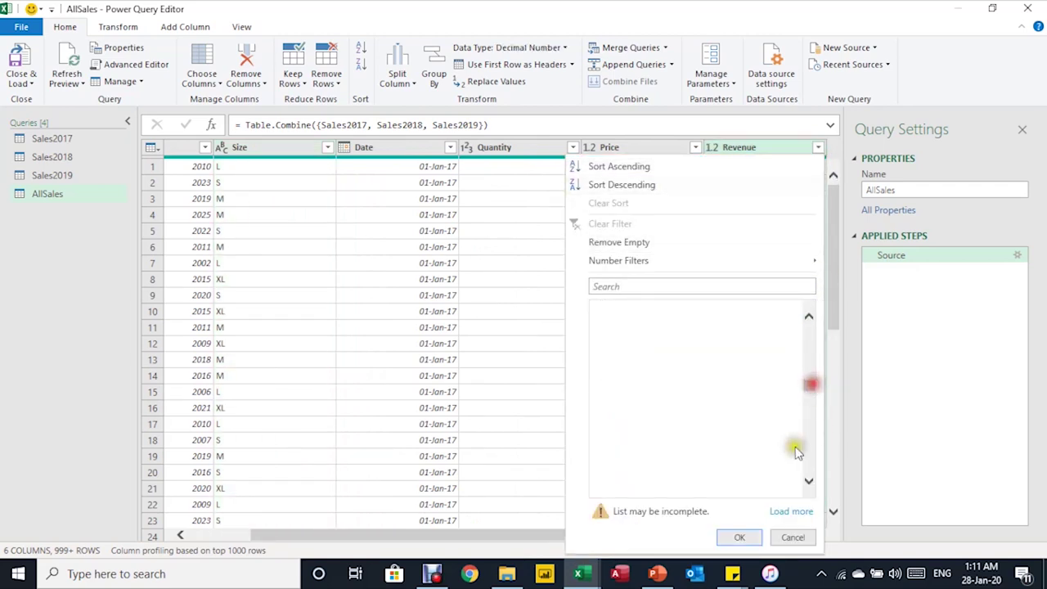
left_click(781, 511)
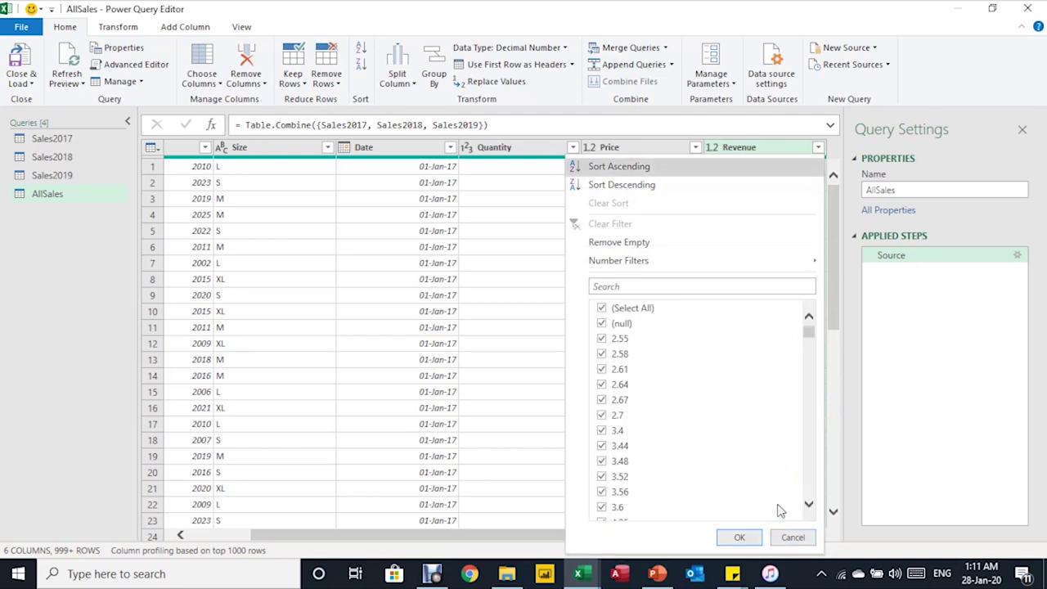
left_click(626, 308)
left_click(602, 323)
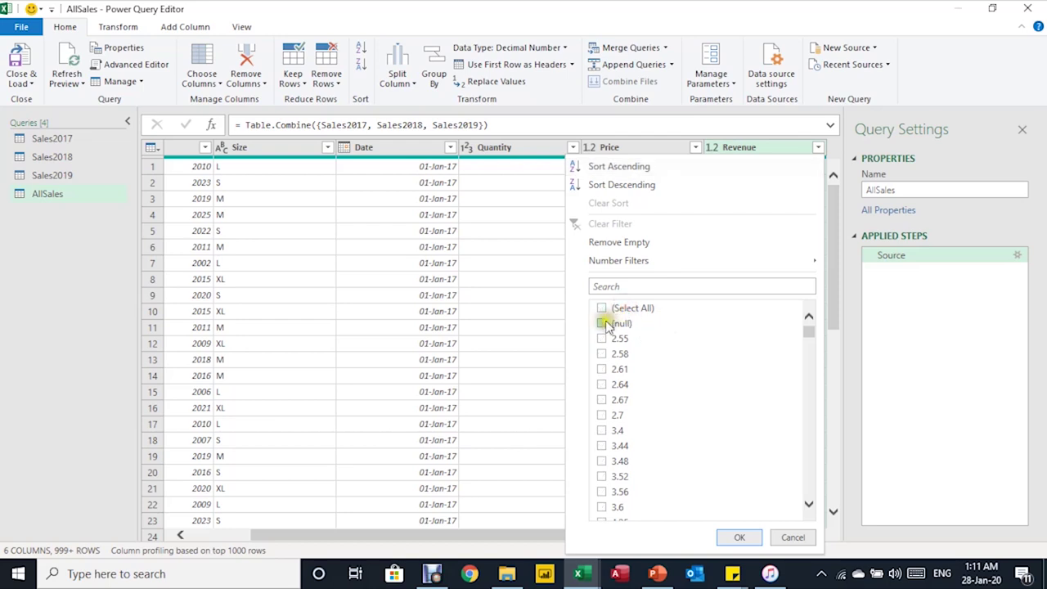
left_click(737, 538)
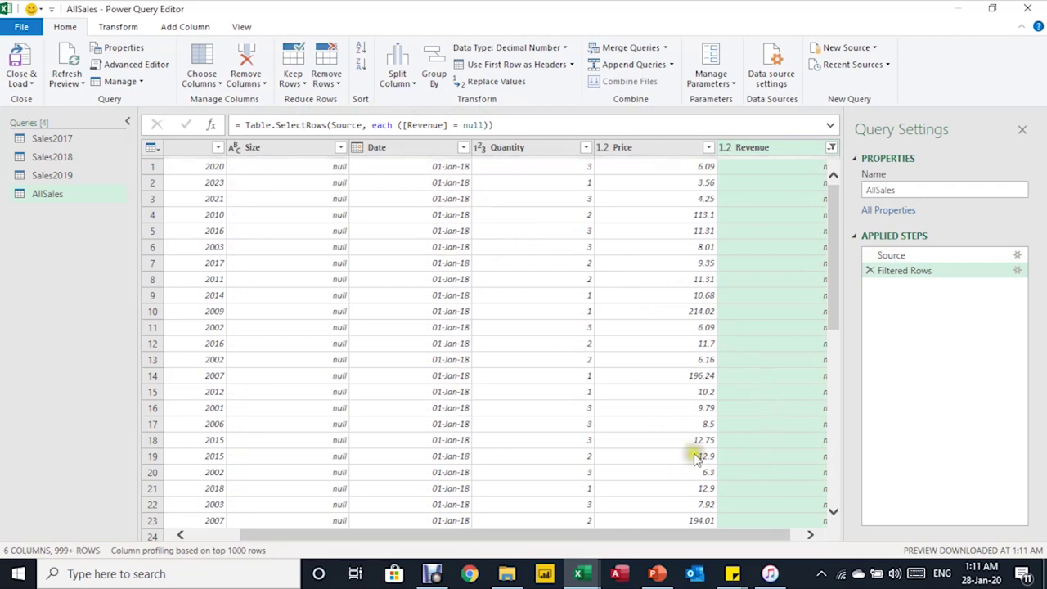
left_click_drag(687, 534, 707, 535)
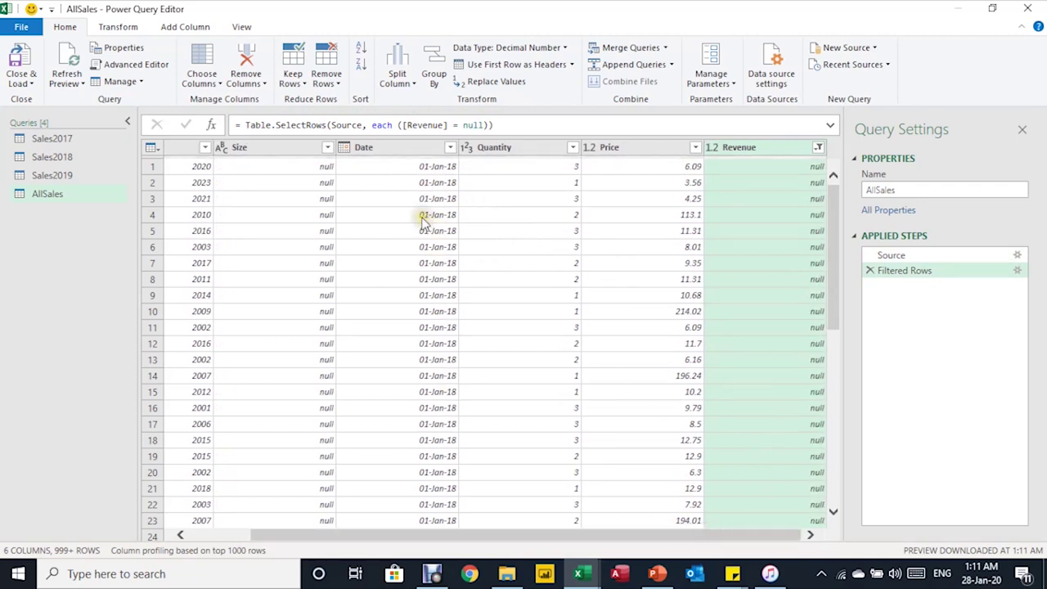
left_click(870, 270)
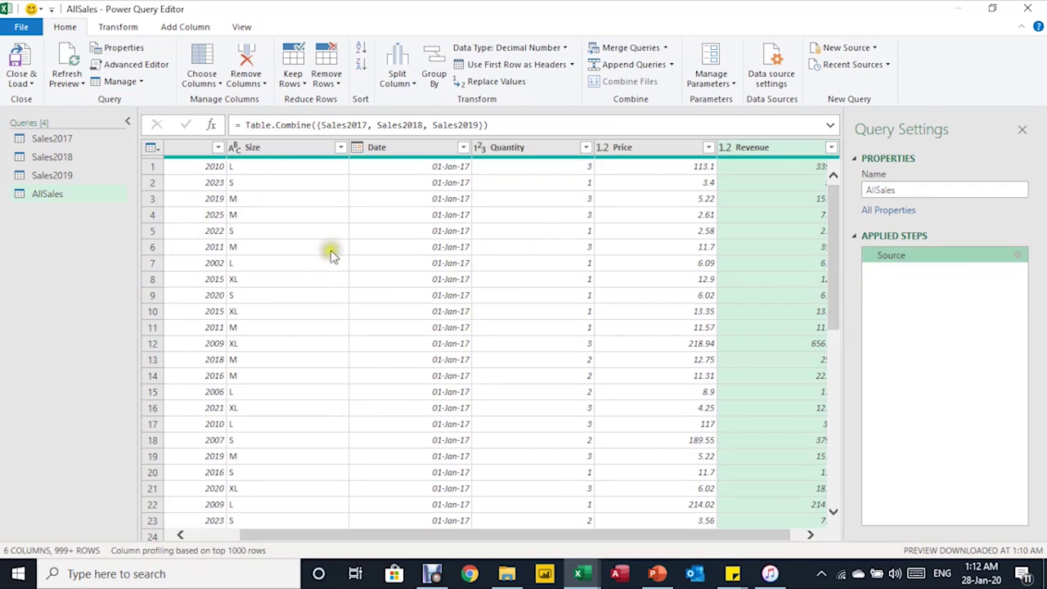
Load the AllSales query as a table in cell A1 of the existing AllSales worksheet and show that sheet
left_click(125, 120)
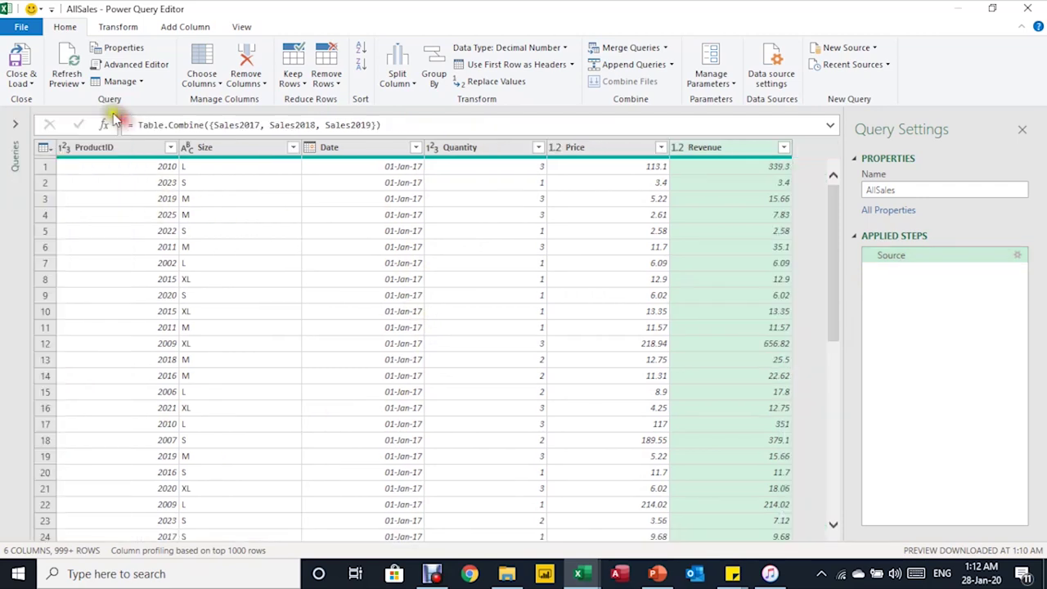
left_click(35, 86)
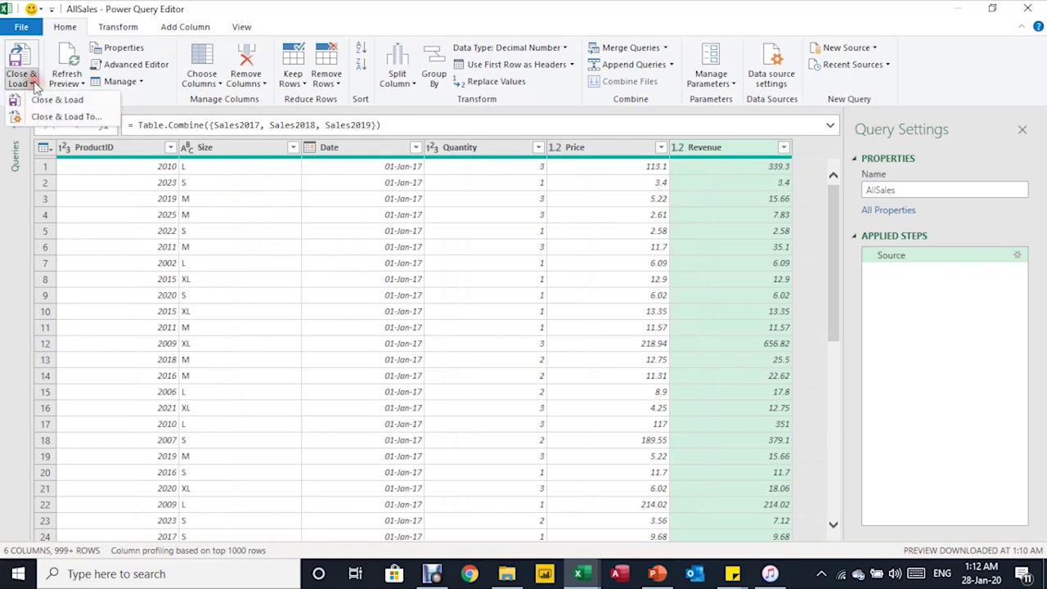
left_click(40, 101)
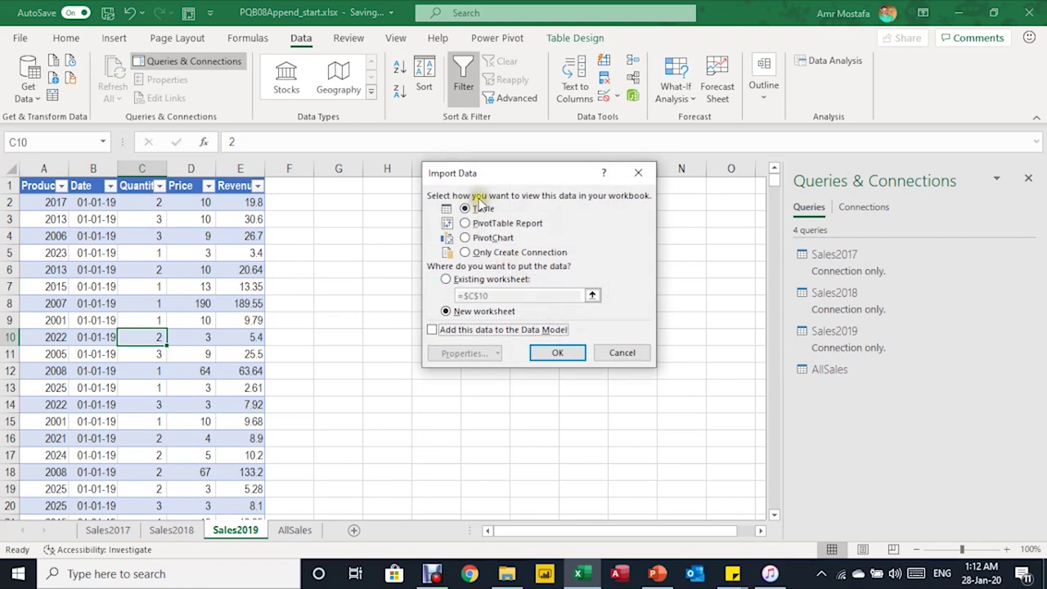
left_click(456, 279)
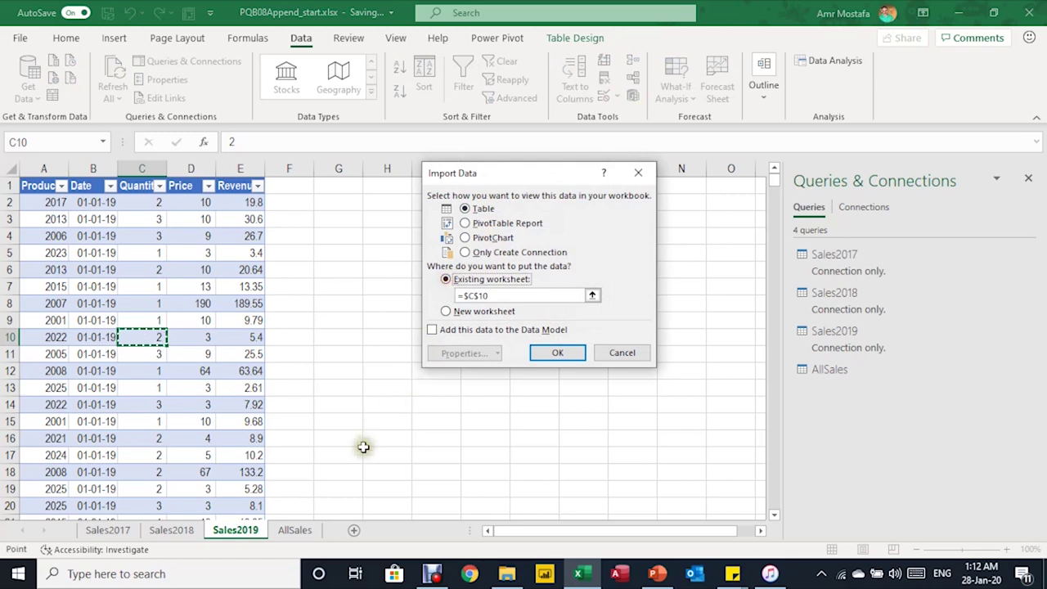
left_click(303, 531)
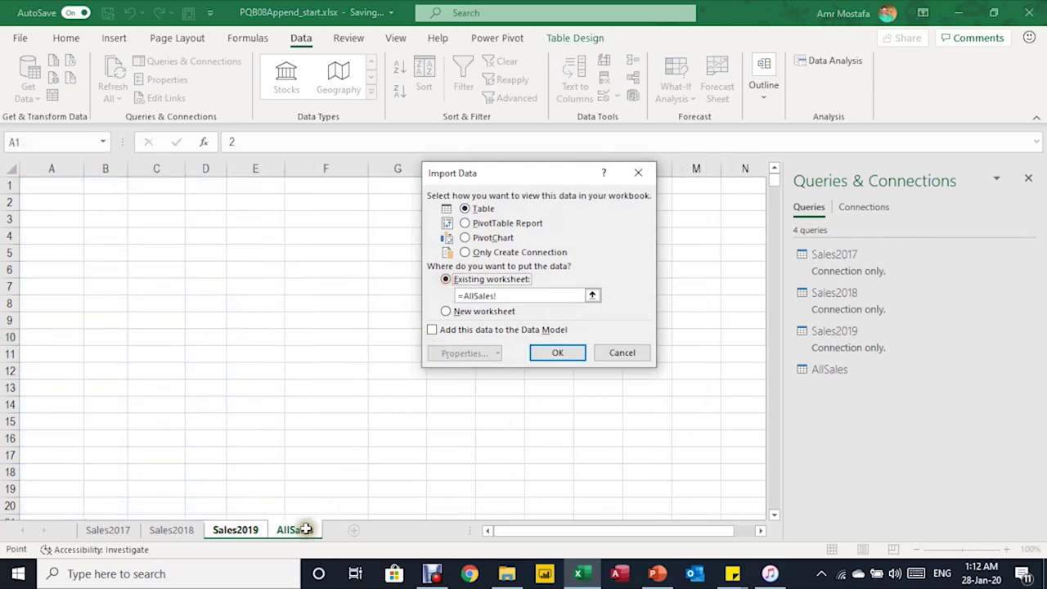
left_click(51, 186)
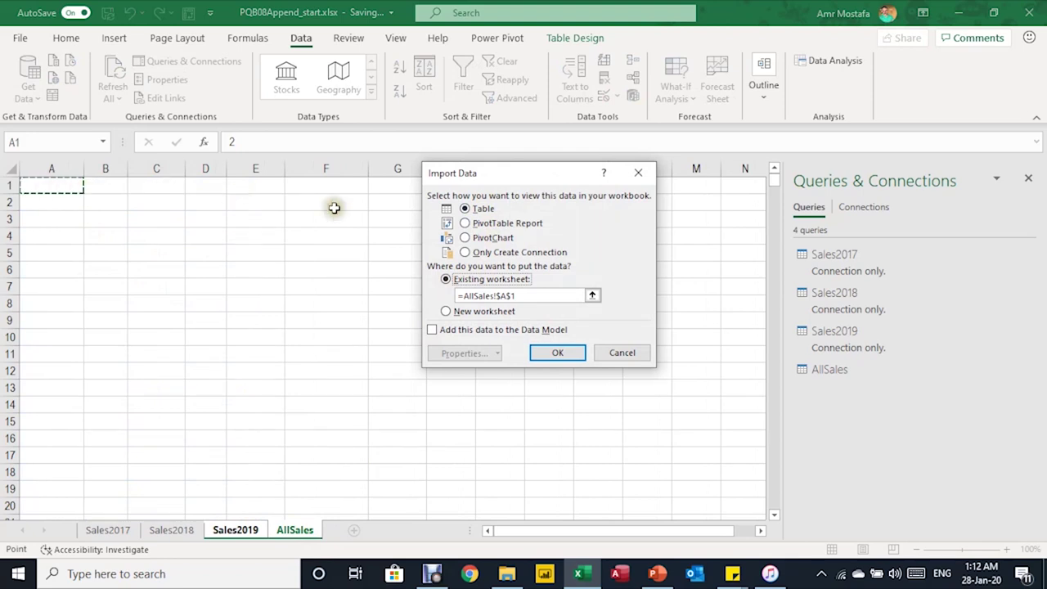
left_click(553, 350)
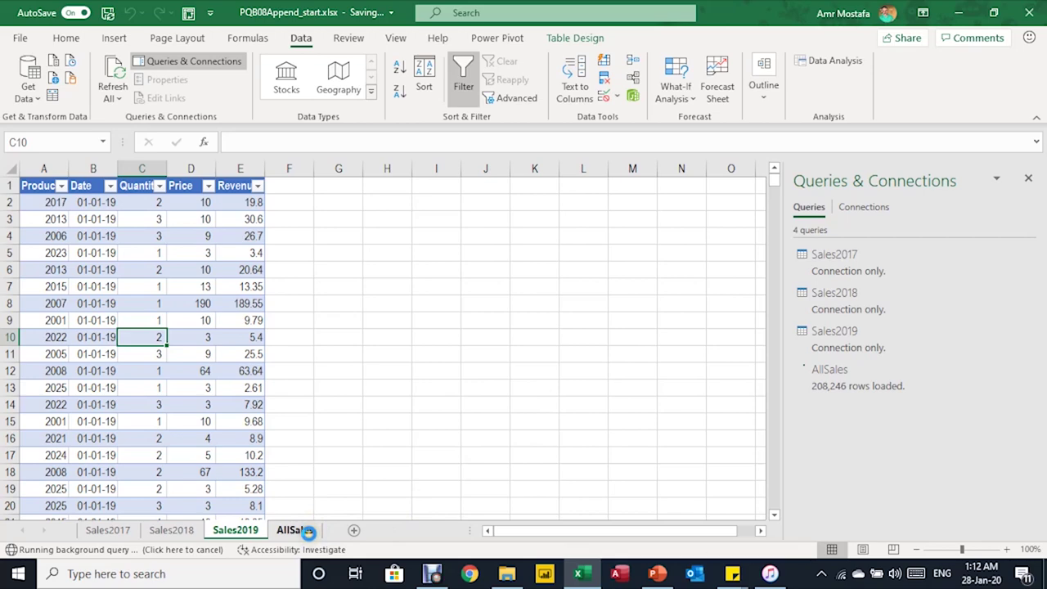
left_click(308, 531)
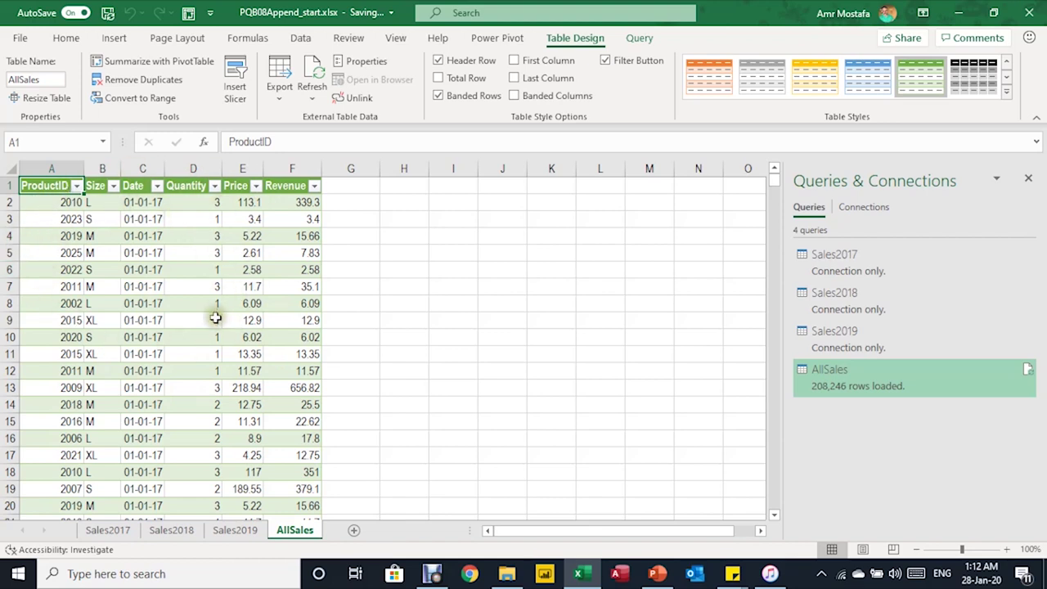
Open the Sales2017 query for editing and remove its Size column
left_click(905, 271)
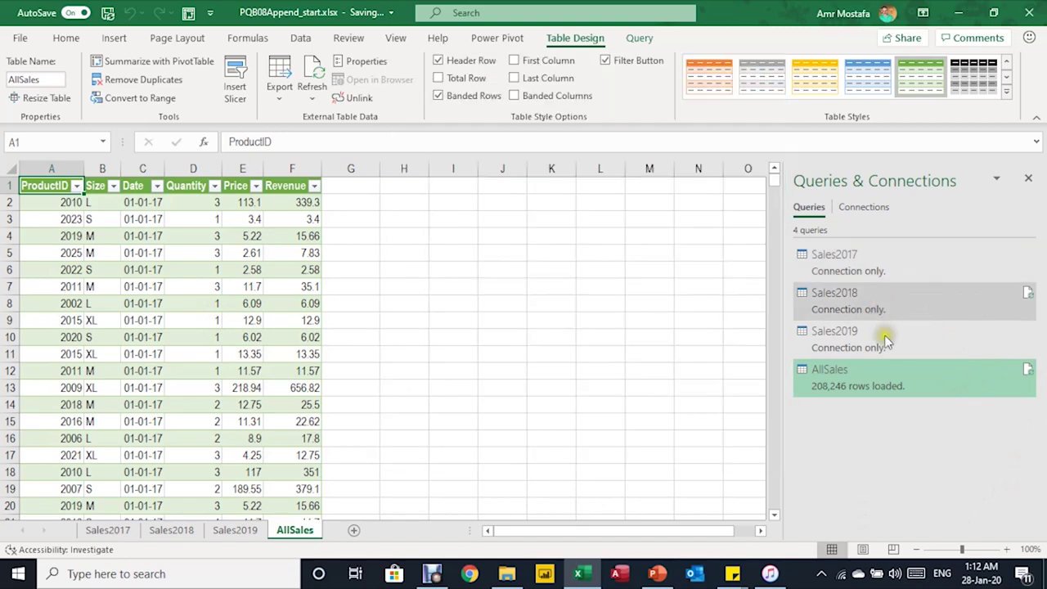
double_click(898, 270)
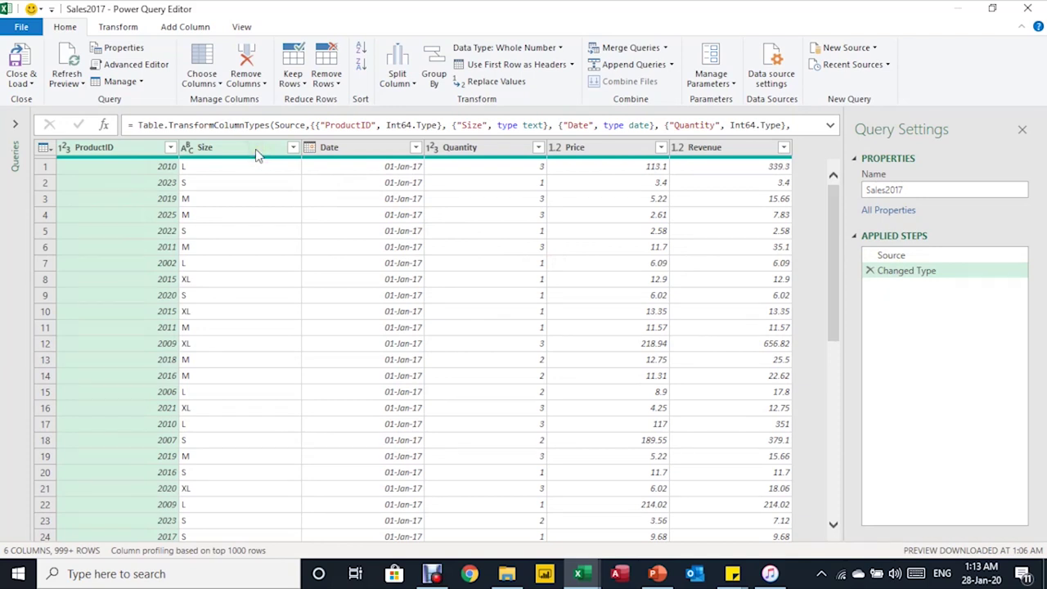
left_click(257, 150)
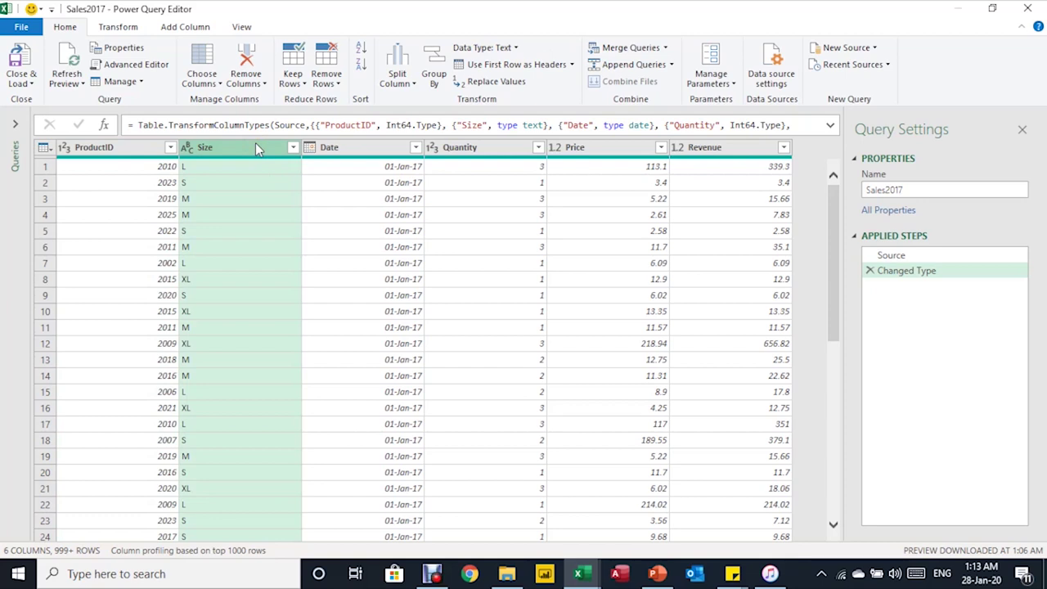
right_click(255, 143)
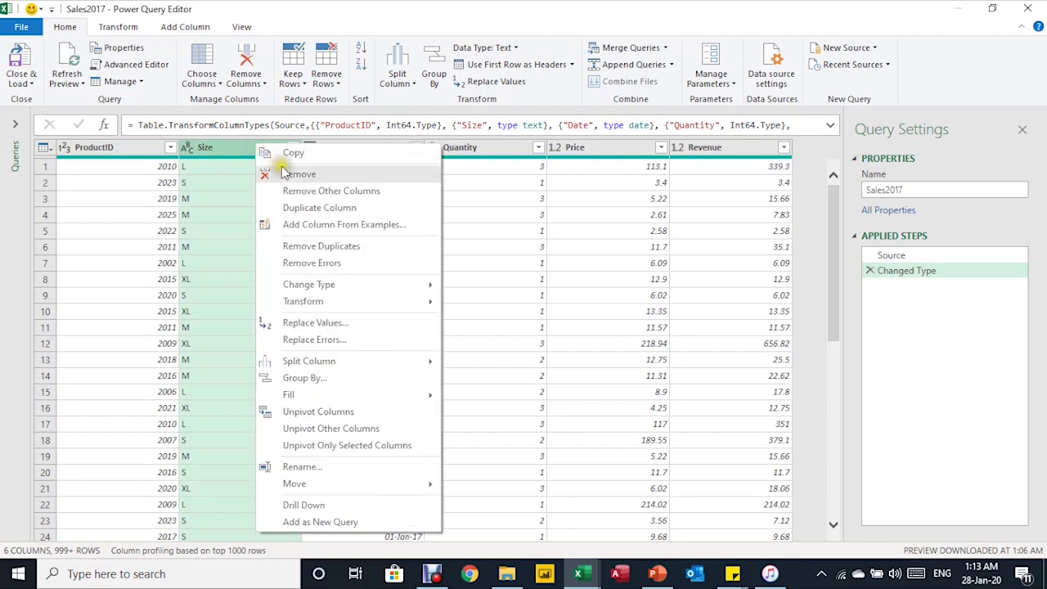
left_click(288, 175)
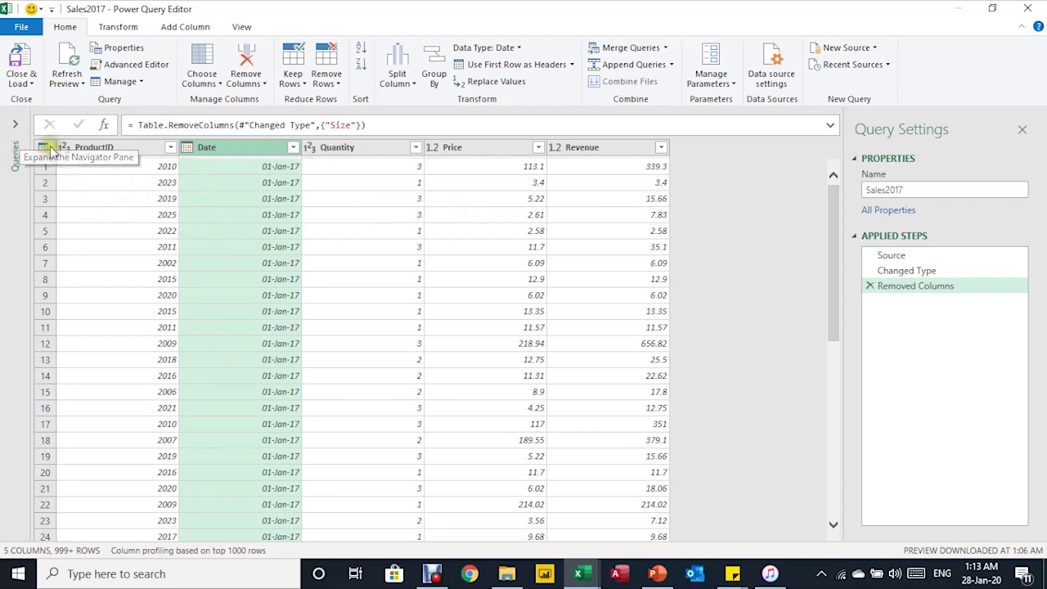
In the Sales2018 query, add a column that multiplies Quantity by Price
left_click(15, 123)
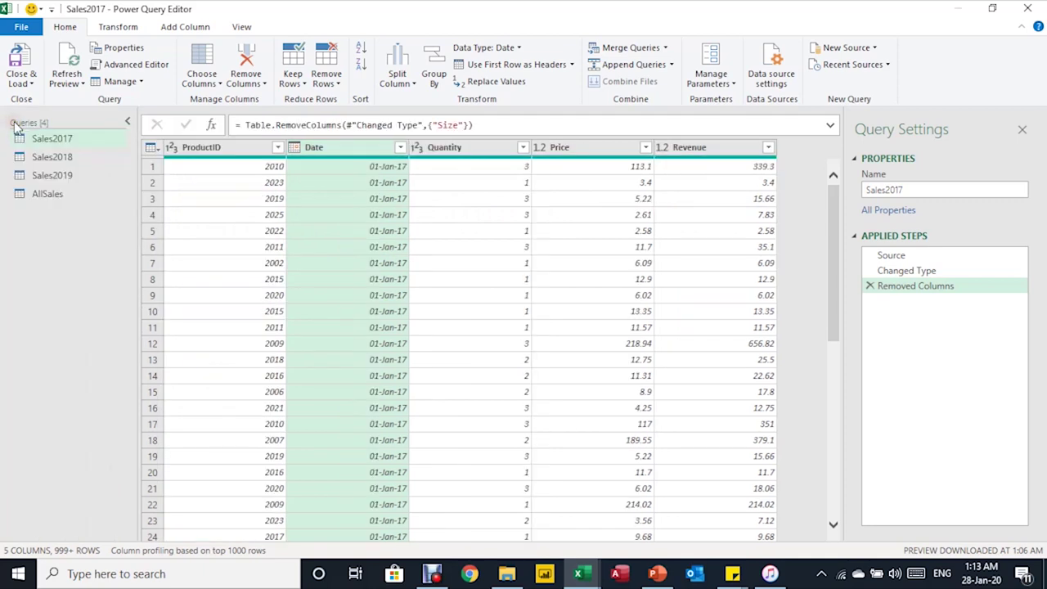
left_click(56, 158)
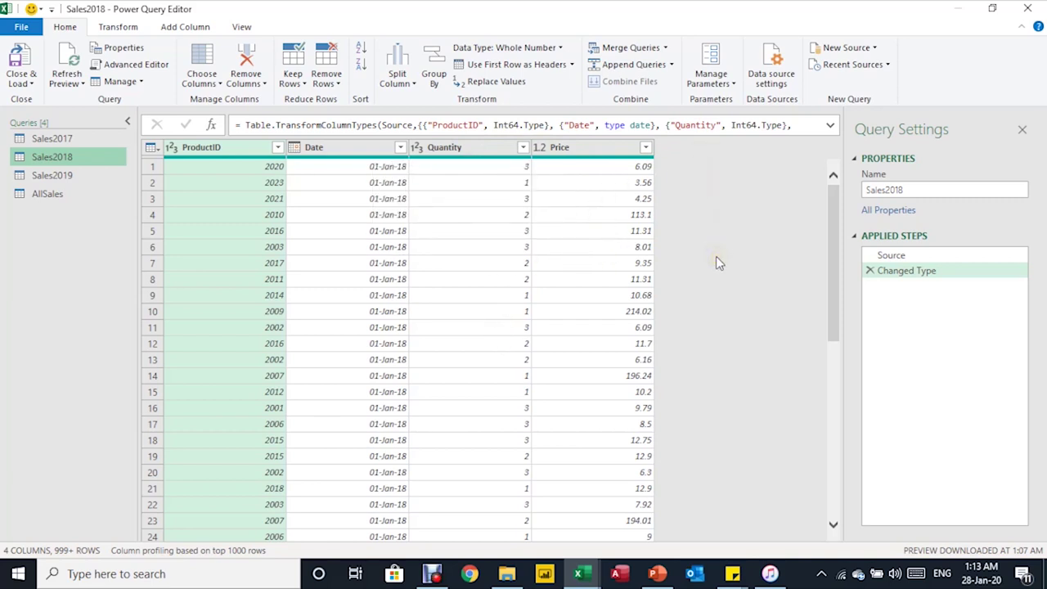
left_click(209, 28)
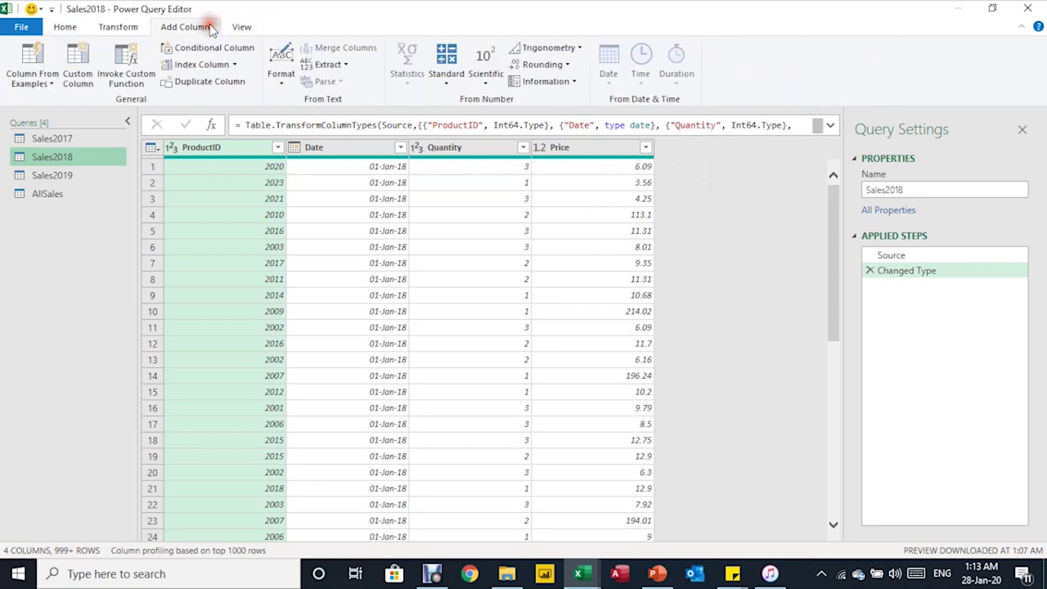
left_click(81, 84)
left_click(469, 151)
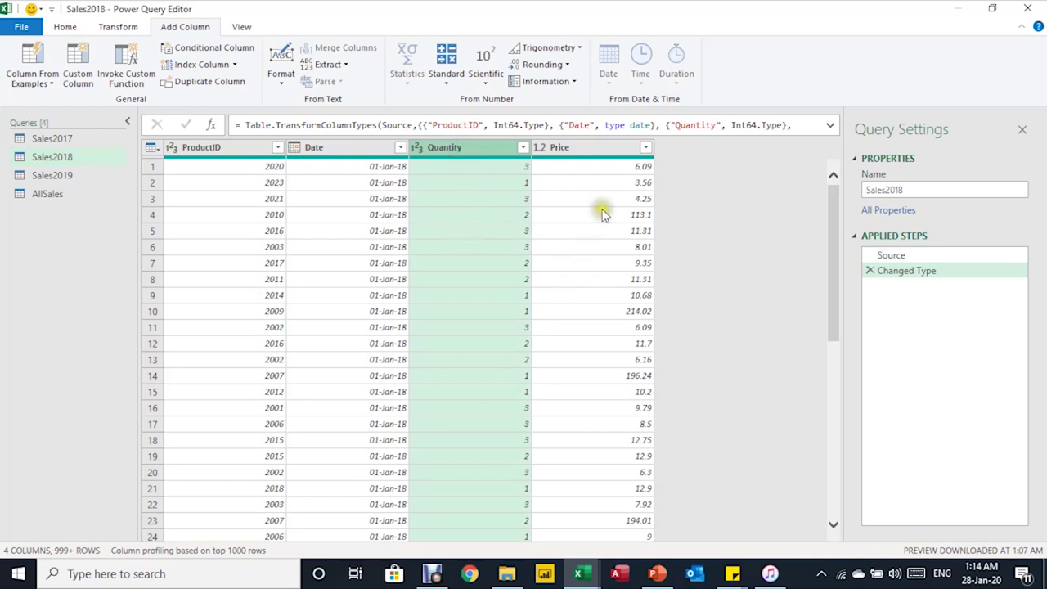
left_click(580, 153, "ctrl")
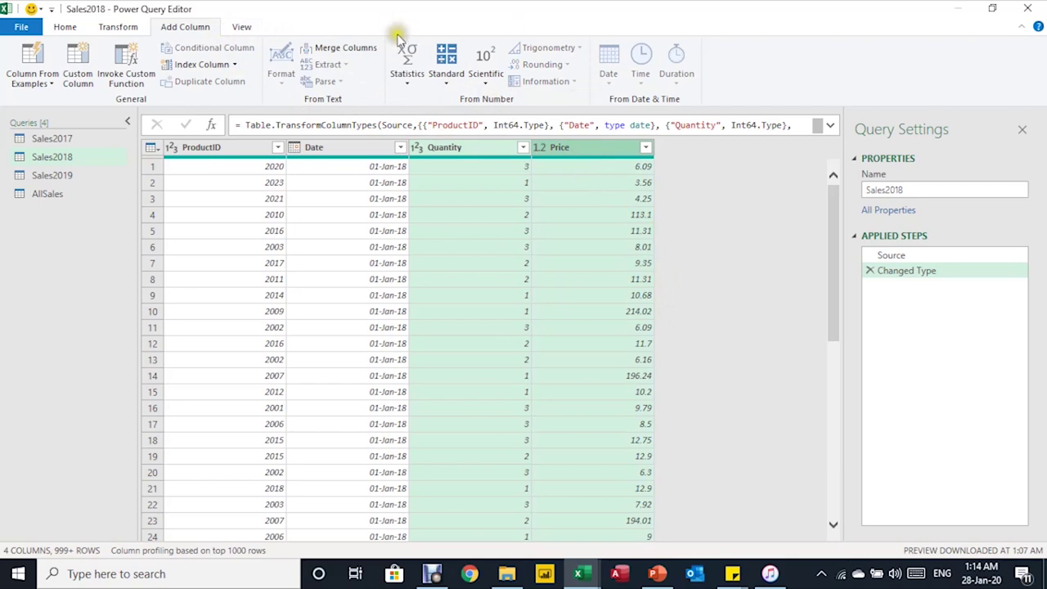
left_click(455, 86)
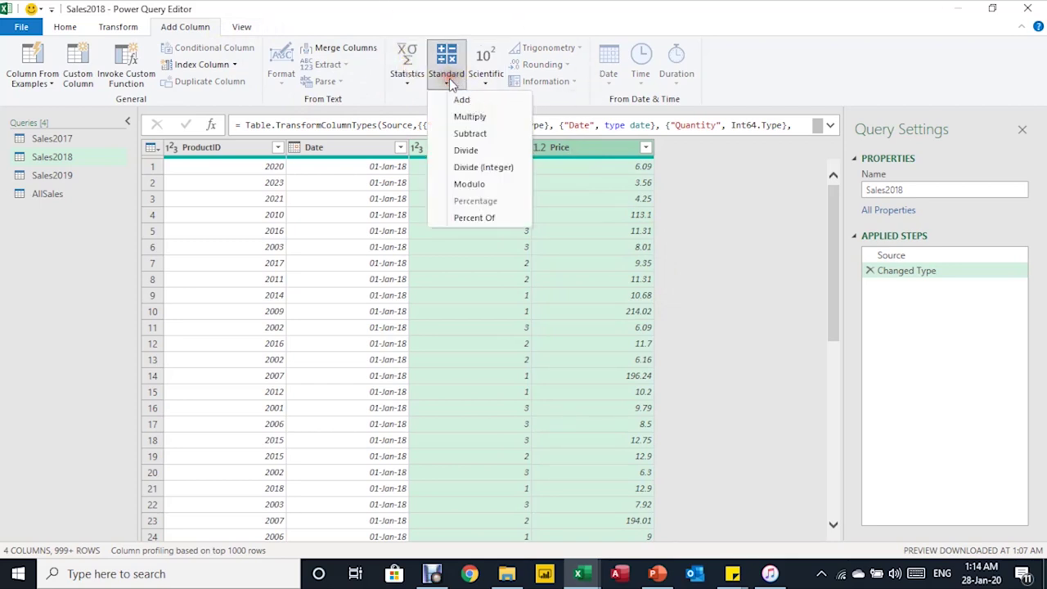
left_click(469, 120)
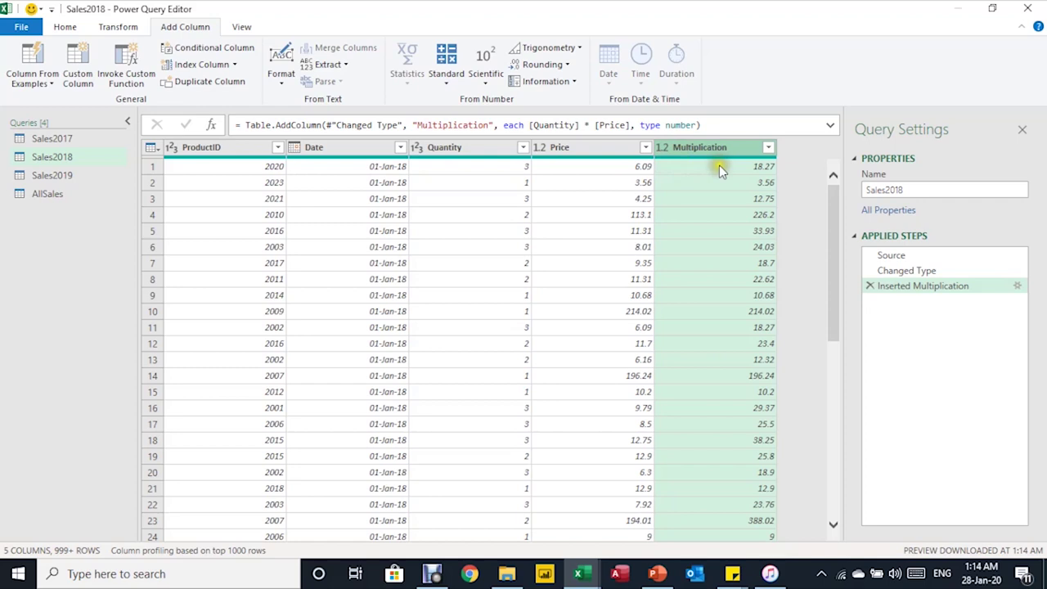
left_click(719, 166)
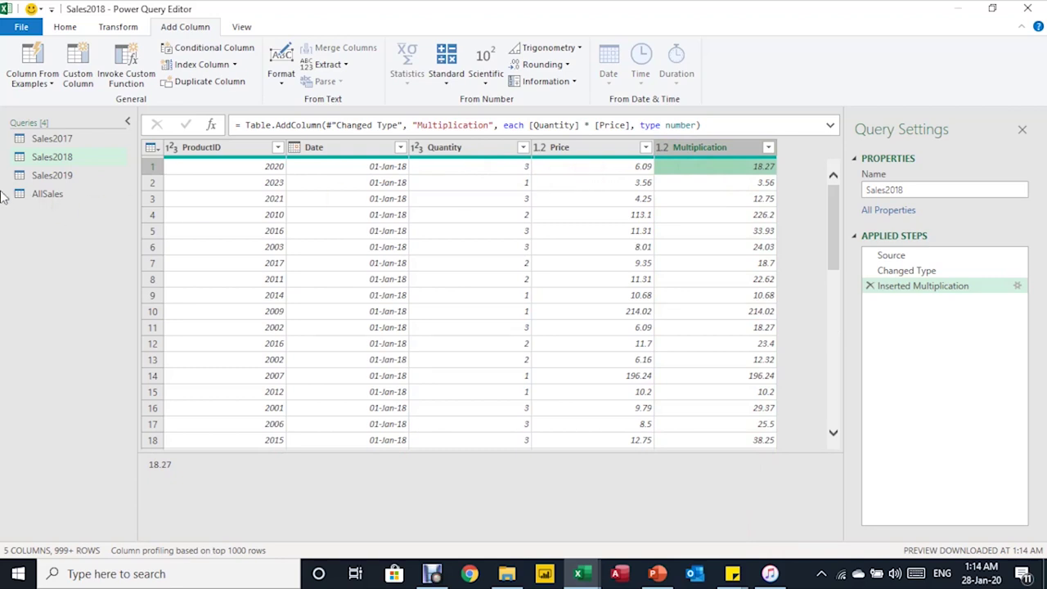
Review the columns of the Sales2019 query and close the query editor, keeping the changes
left_click(40, 175)
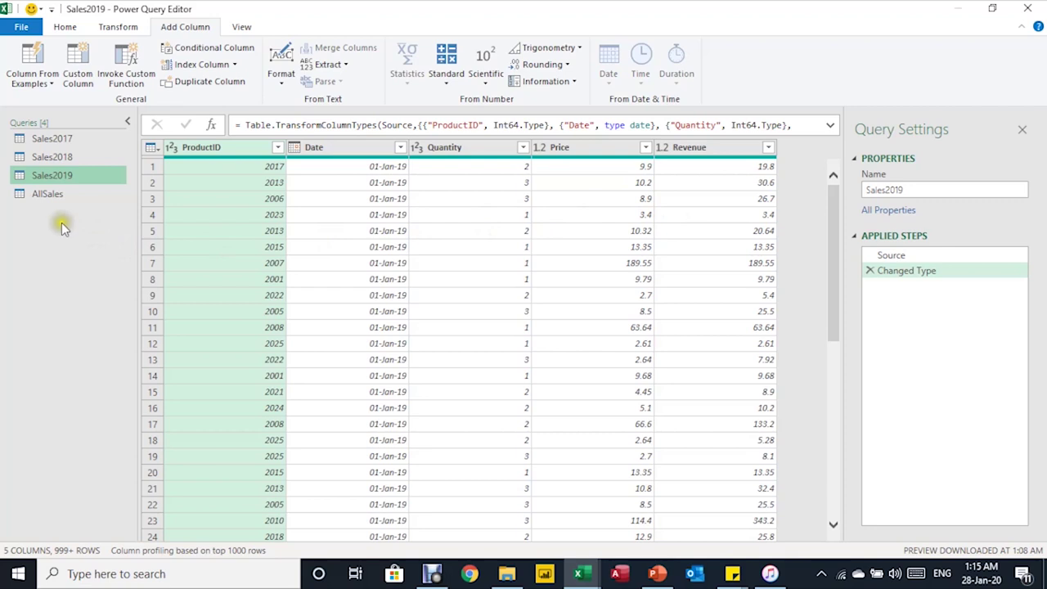
left_click(1036, 8)
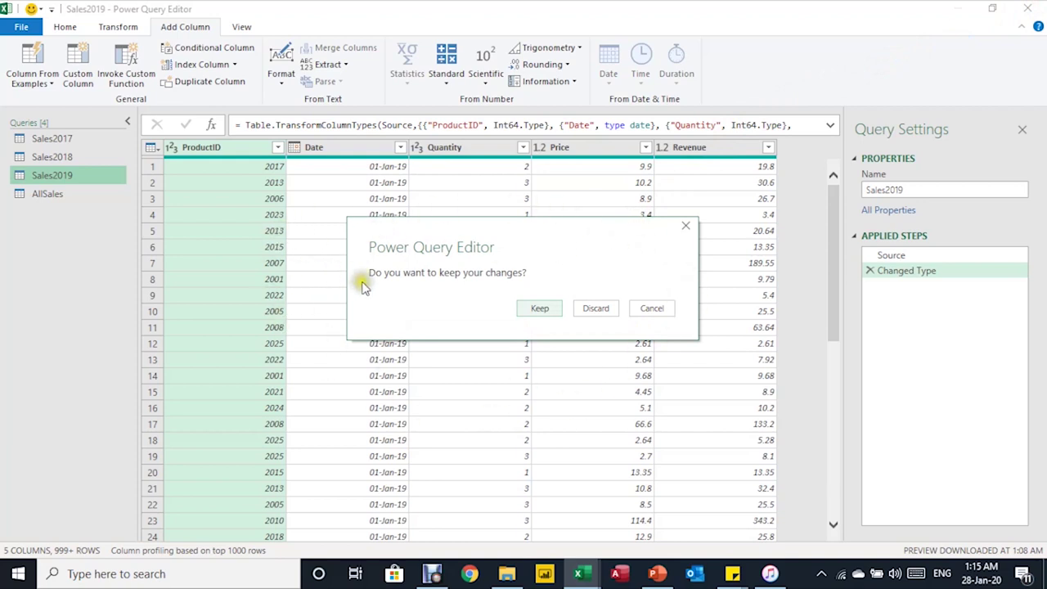
left_click(541, 311)
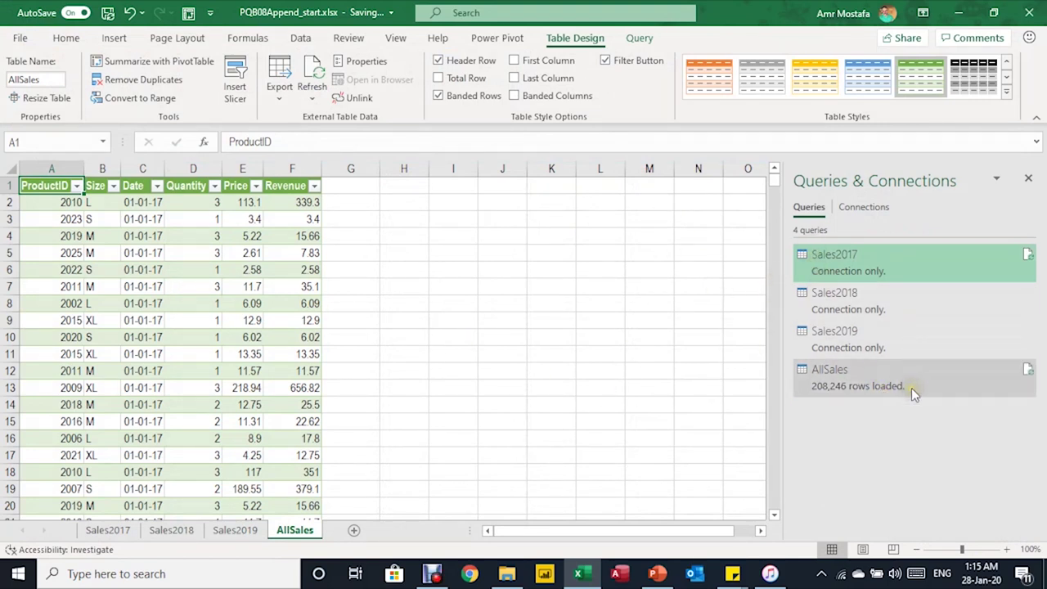
Refresh the AllSales query and check the columns of the reloaded table
mouse_move(912, 388)
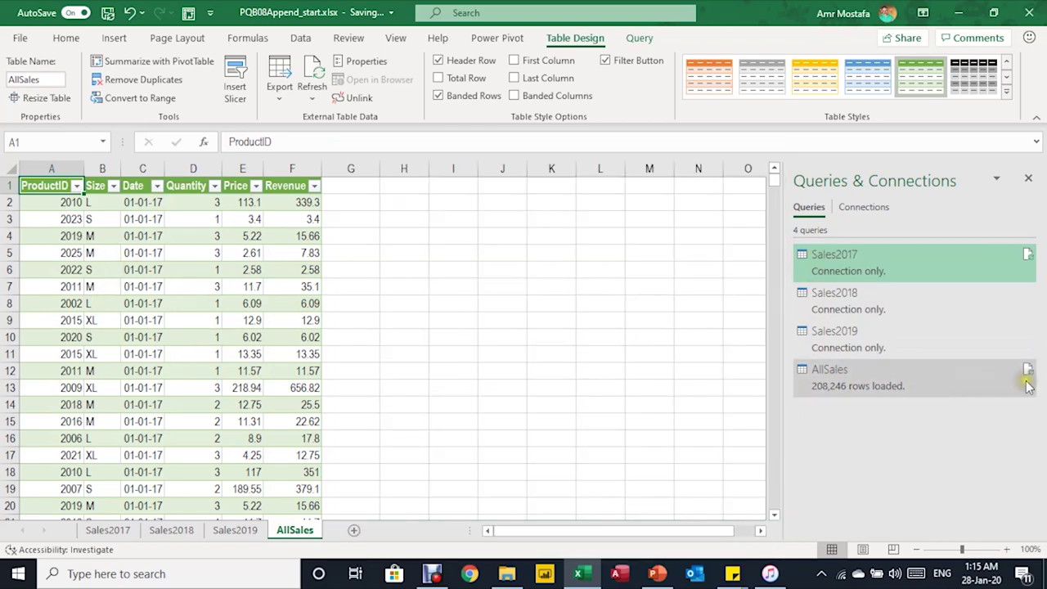
mouse_move(1031, 378)
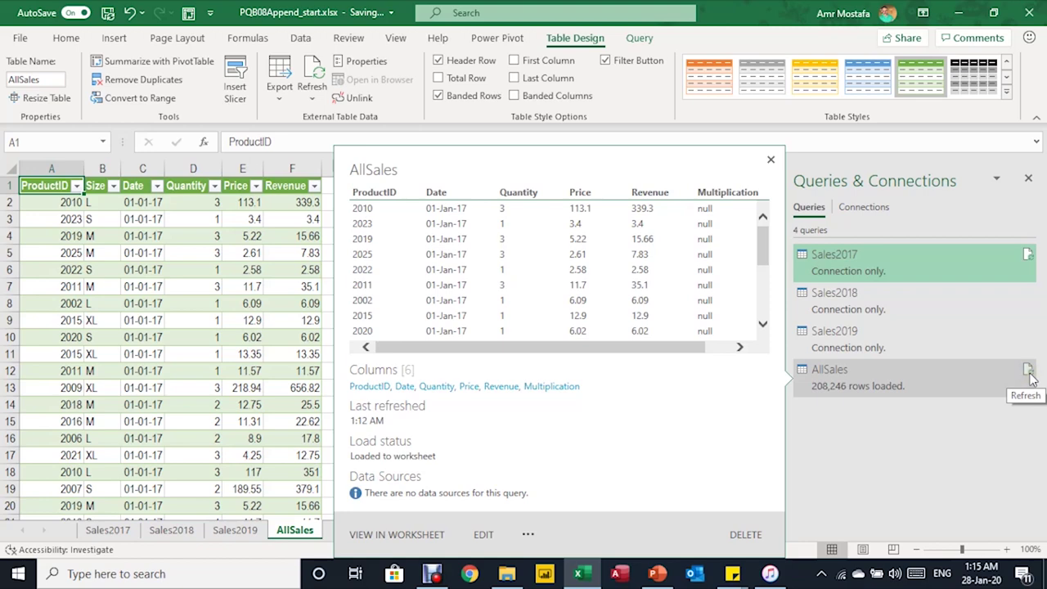
left_click(1028, 370)
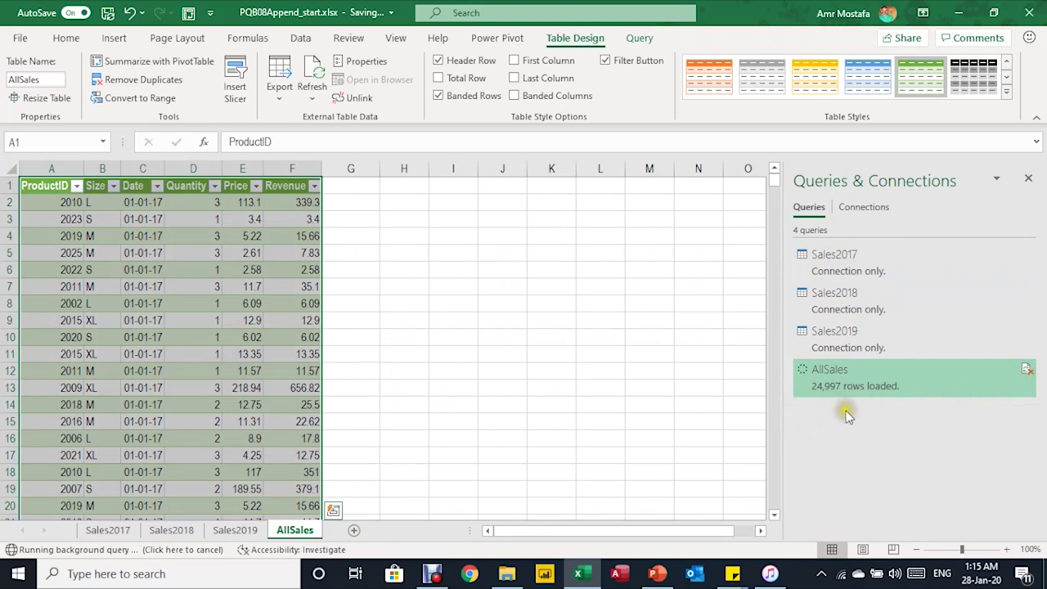
left_click(116, 304)
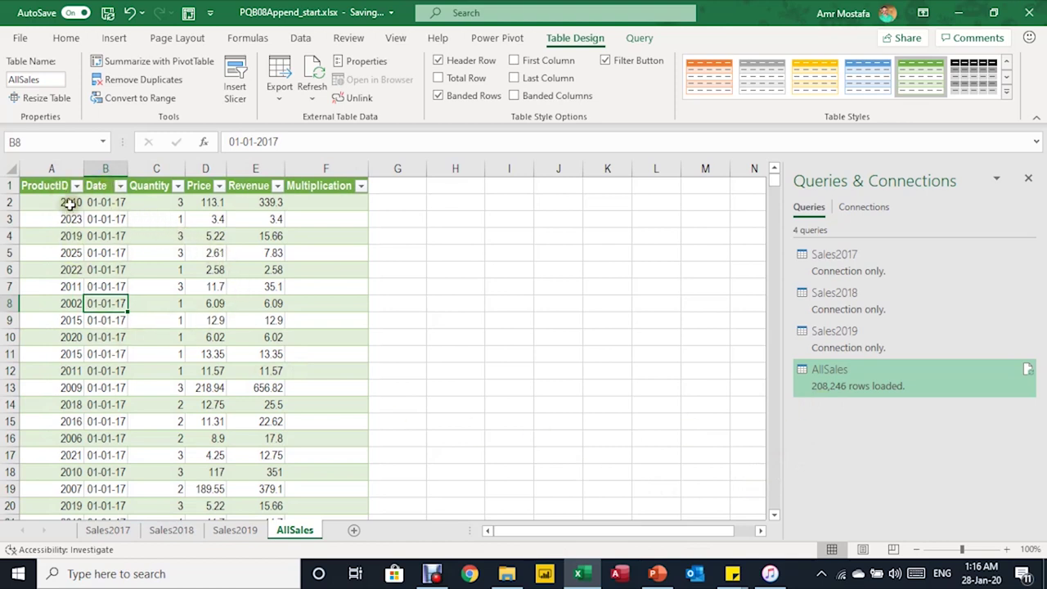
left_click(254, 203)
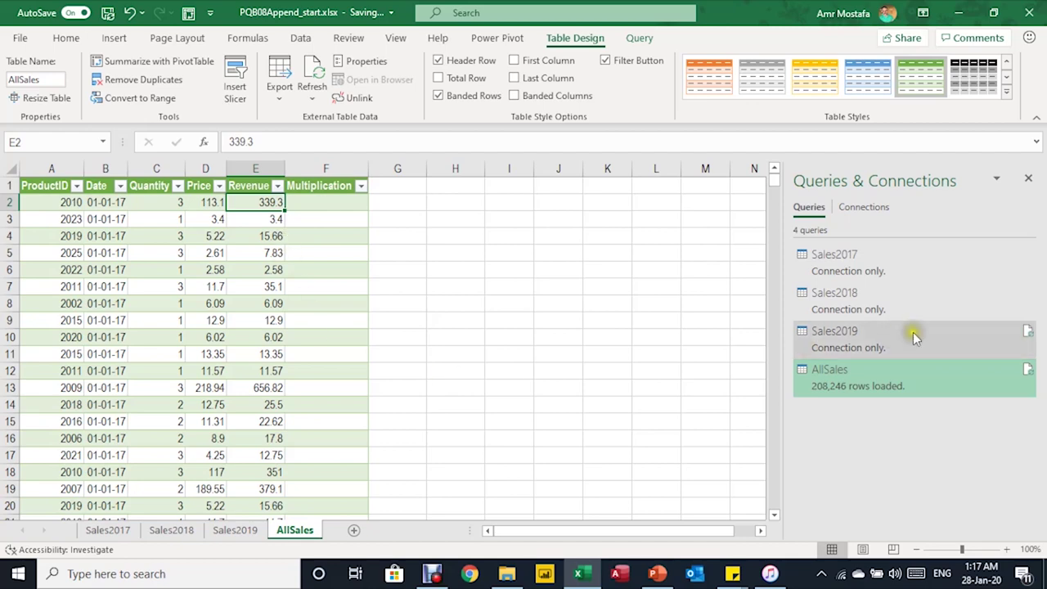
Rename the Multiplication column of the Sales2018 query to Revenue, then close the editor and load the change
left_click(901, 302)
double_click(902, 301)
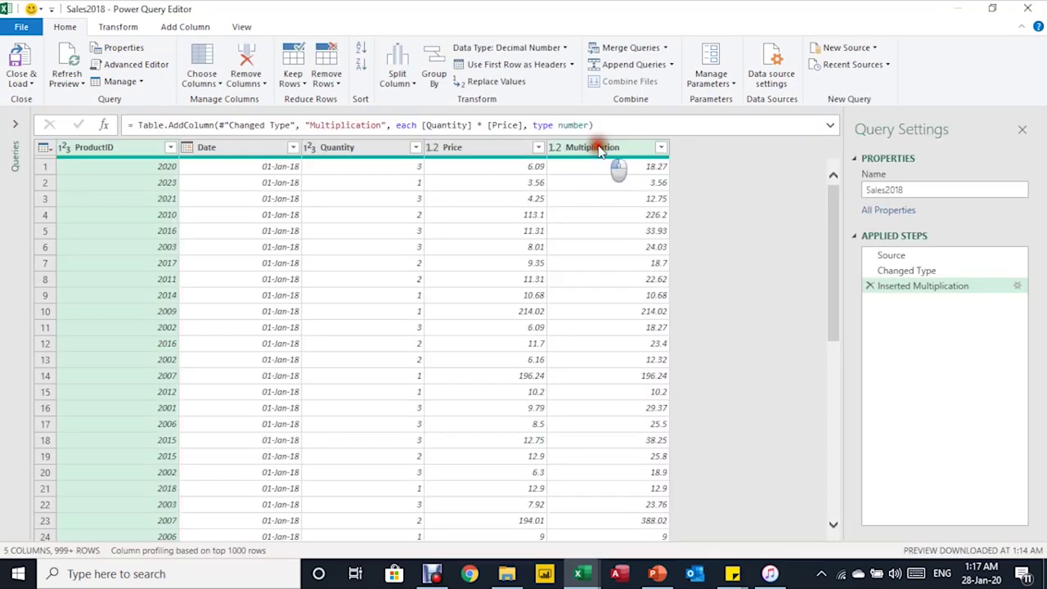
double_click(604, 146)
type("Revenue")
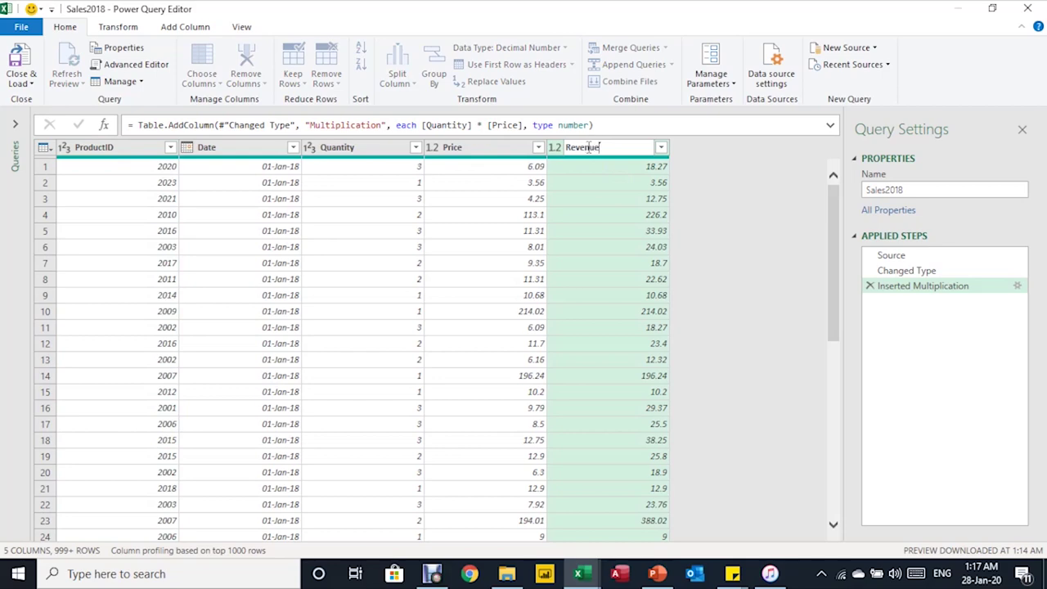
key("Return")
left_click(24, 83)
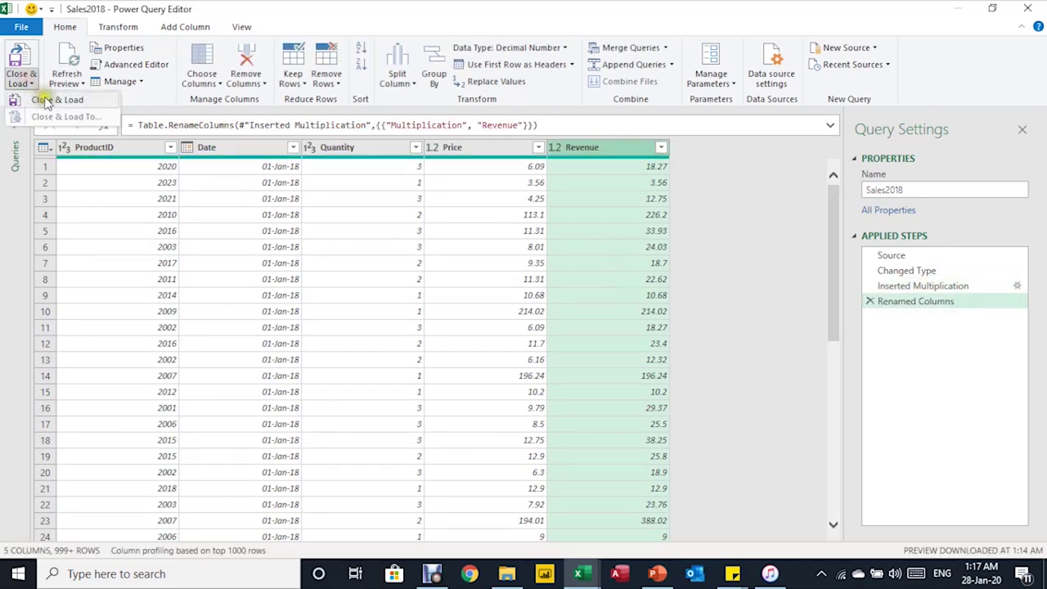
left_click(46, 99)
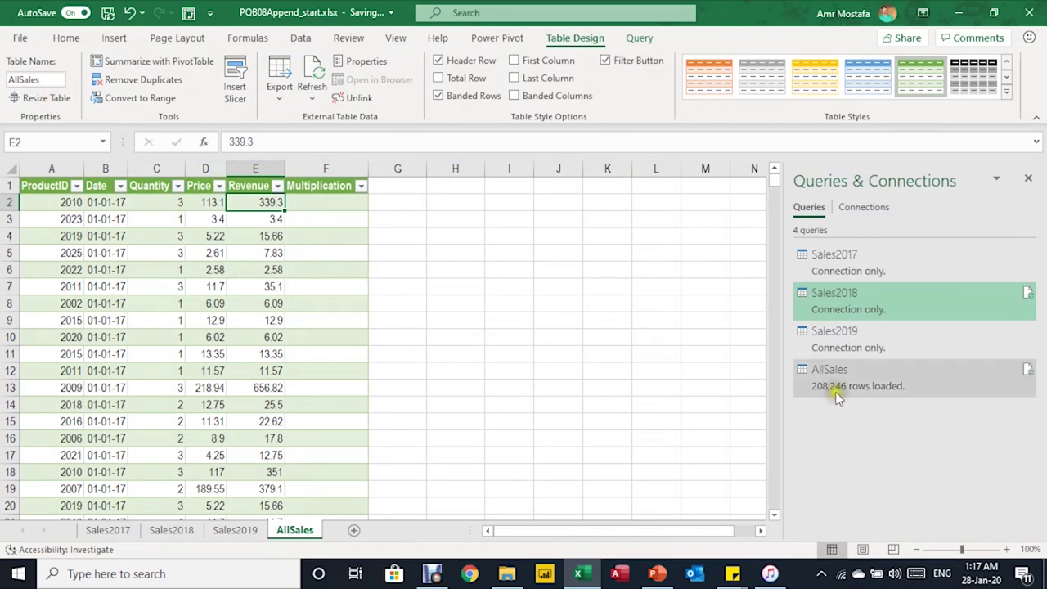
Refresh the AllSales table on the worksheet to bring in the renamed Sales2018 column
mouse_move(910, 384)
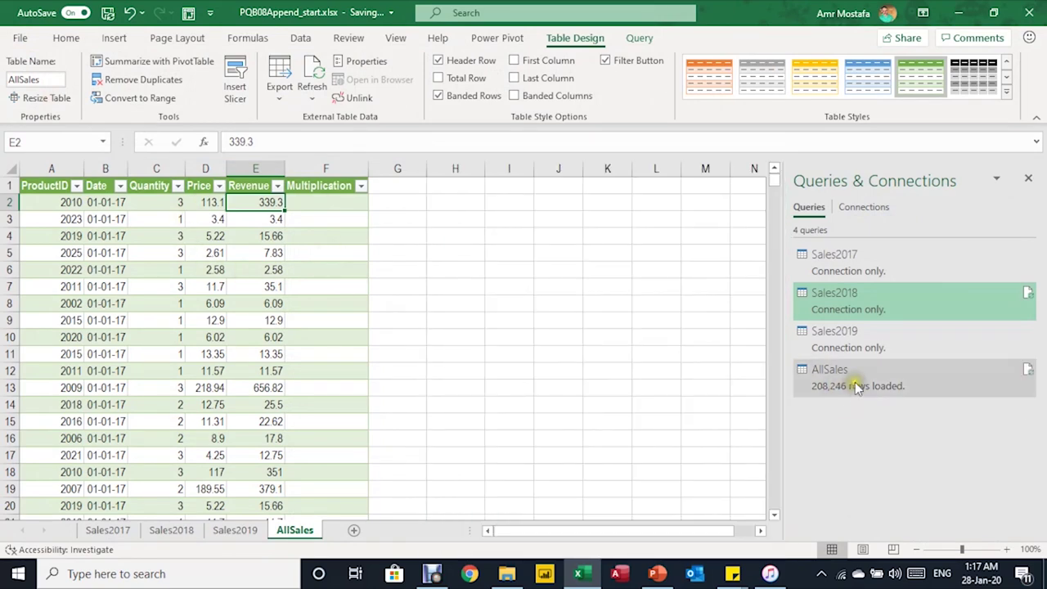
left_click(247, 285)
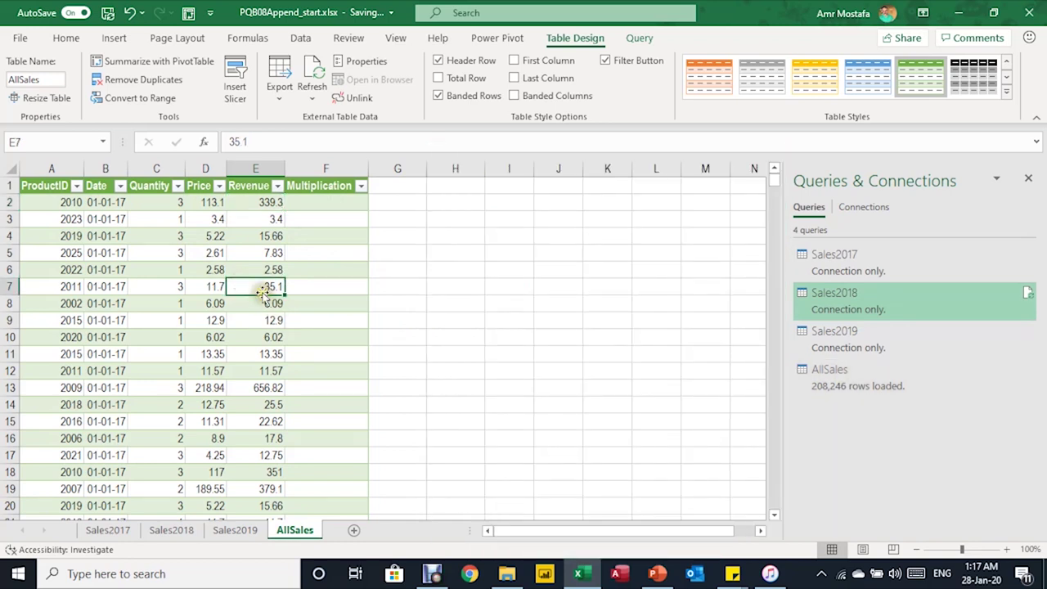
right_click(261, 288)
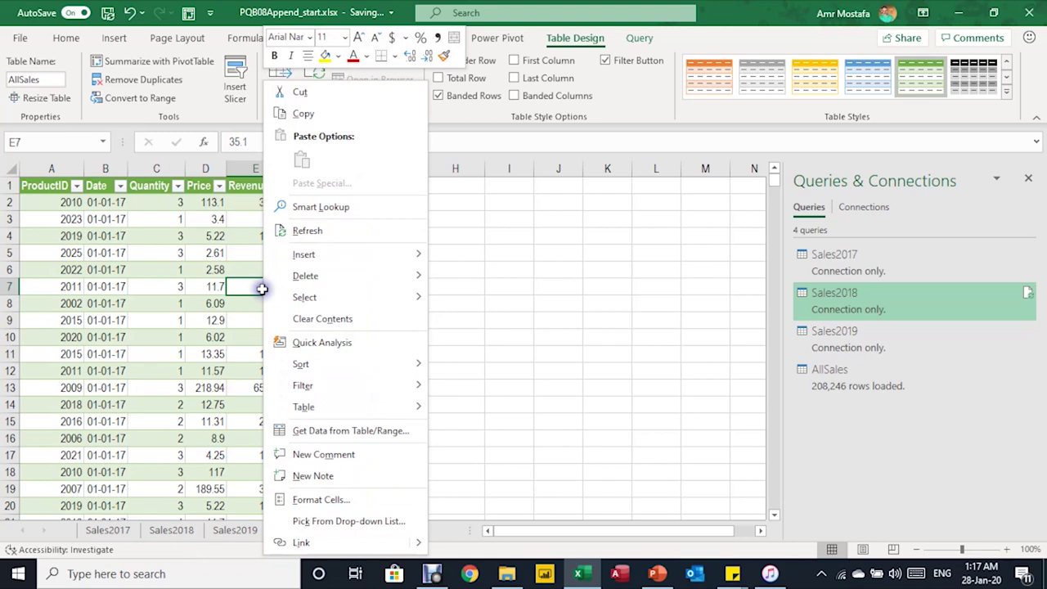
left_click(321, 237)
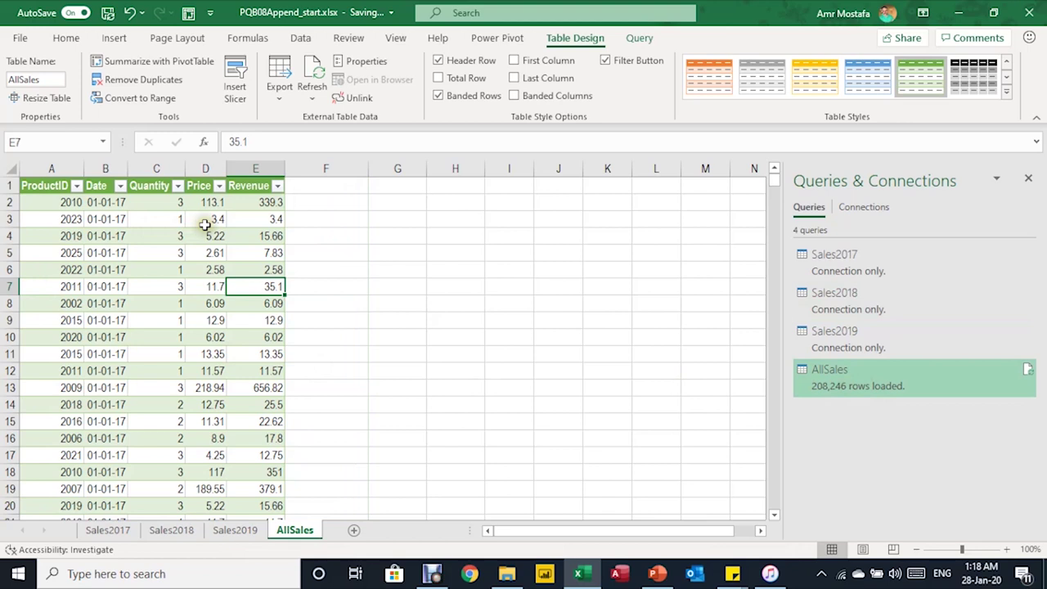
Look through the filter values of the AllSales table's Revenue column and close the list without applying a filter
left_click(263, 221)
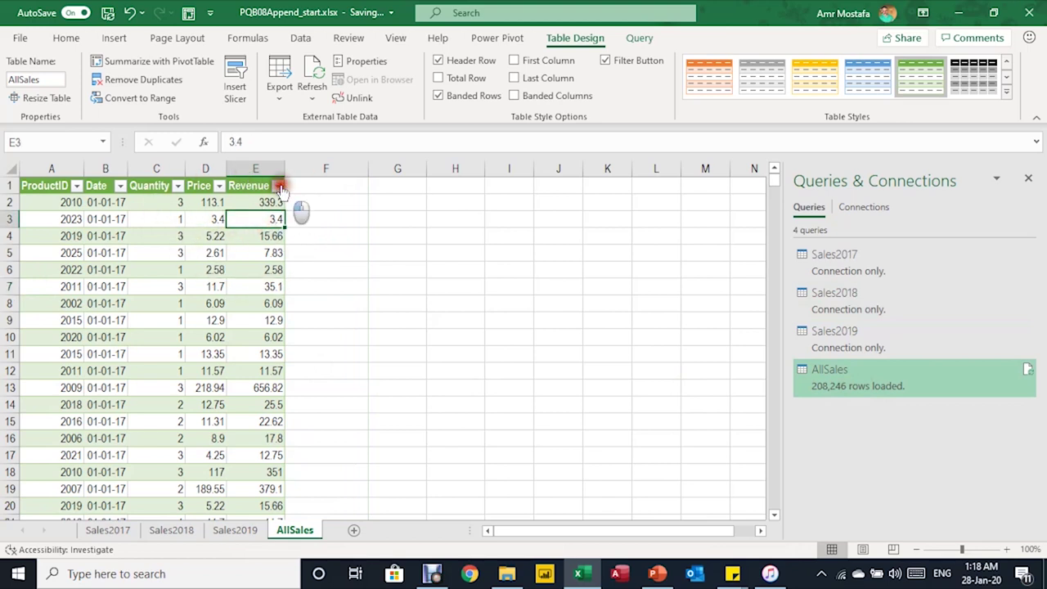
left_click(278, 186)
left_click_drag(270, 364, 299, 455)
left_click(249, 488)
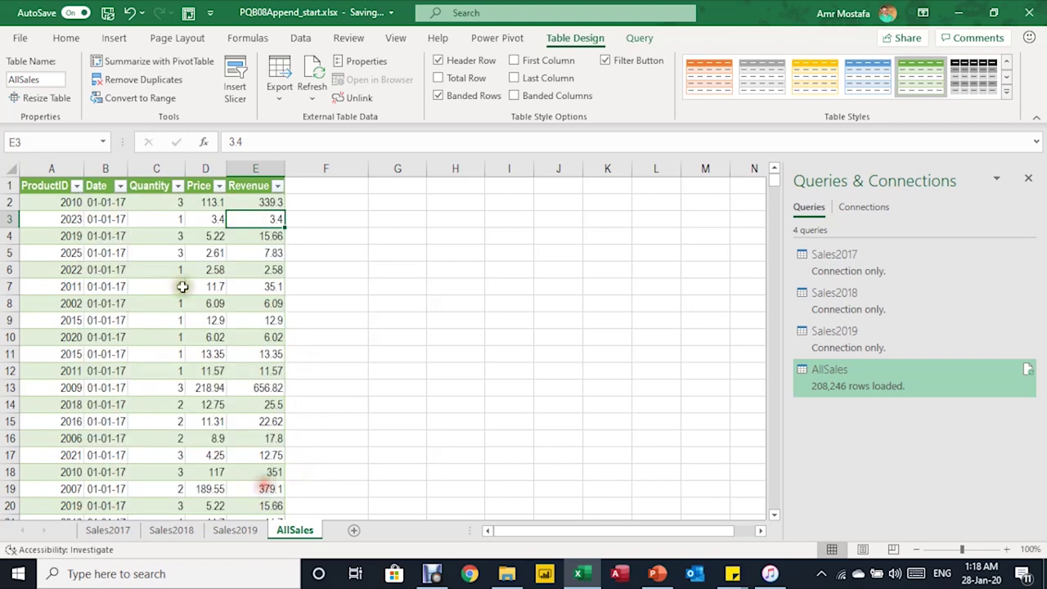
left_click(168, 269)
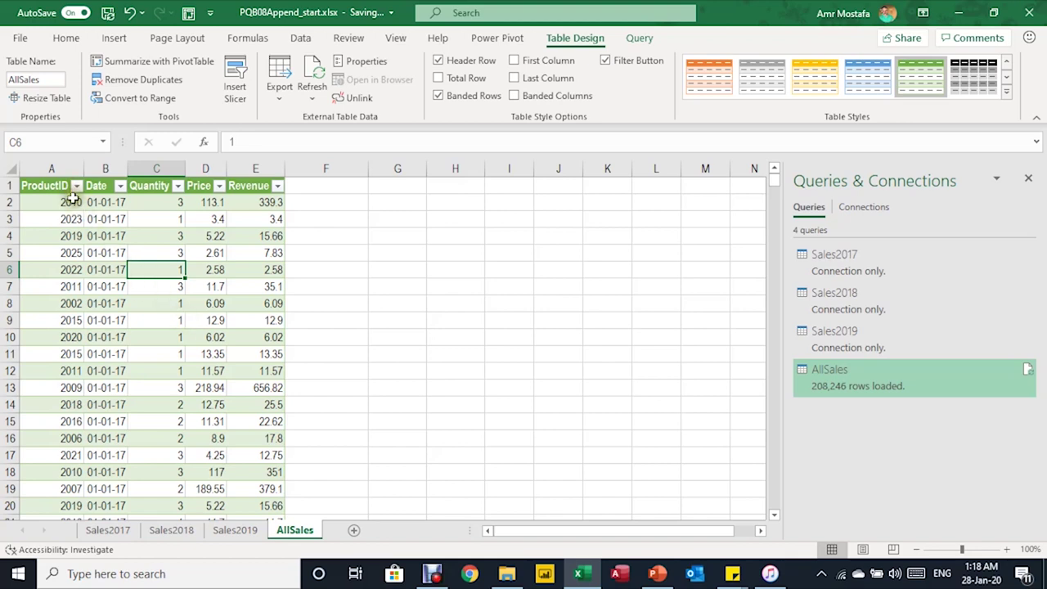
left_click(54, 203)
left_click(58, 250)
left_click(69, 320)
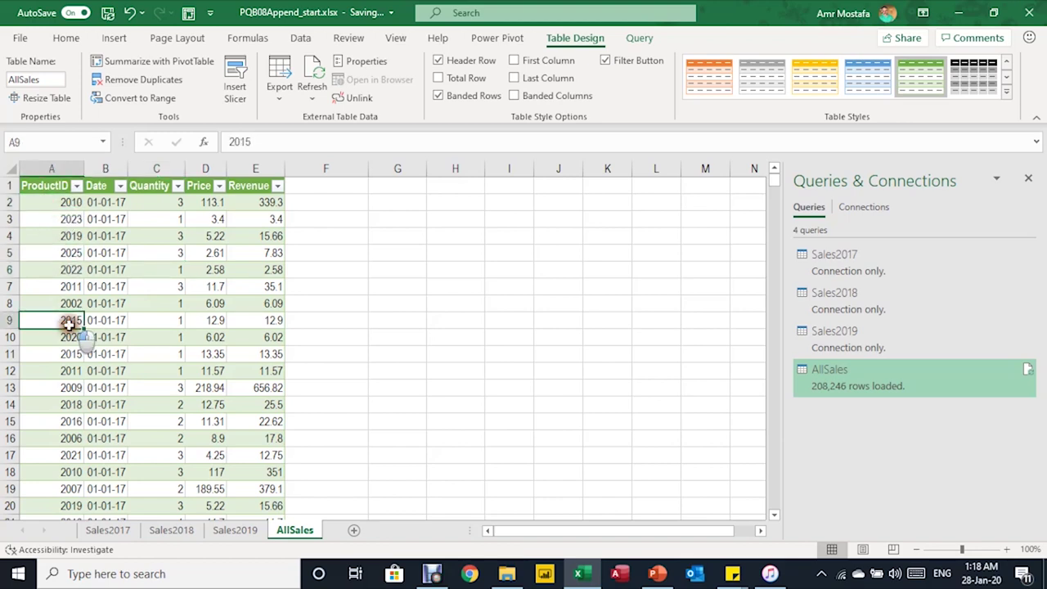
left_click(51, 235)
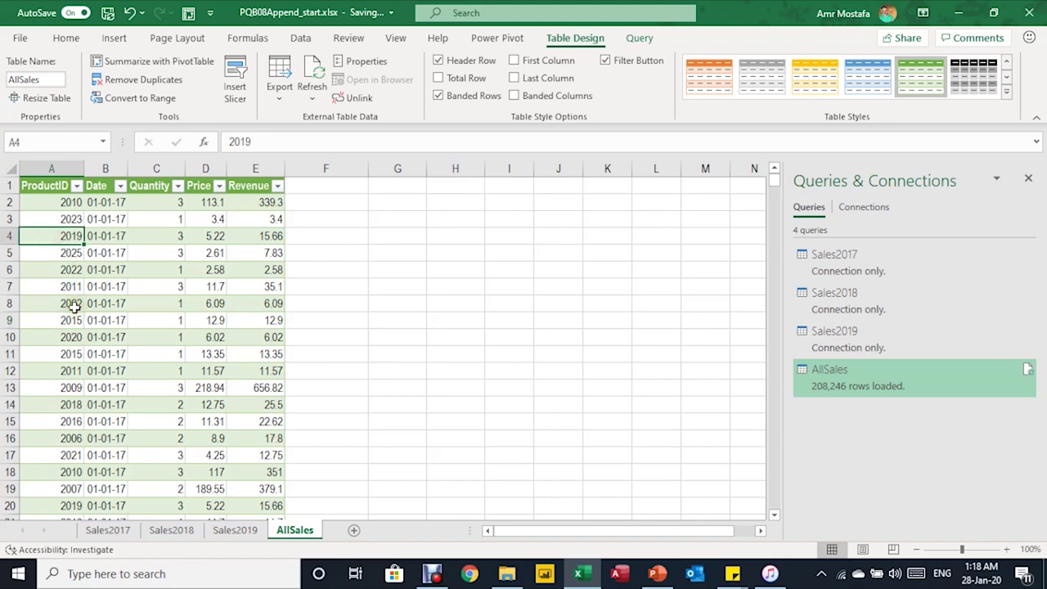